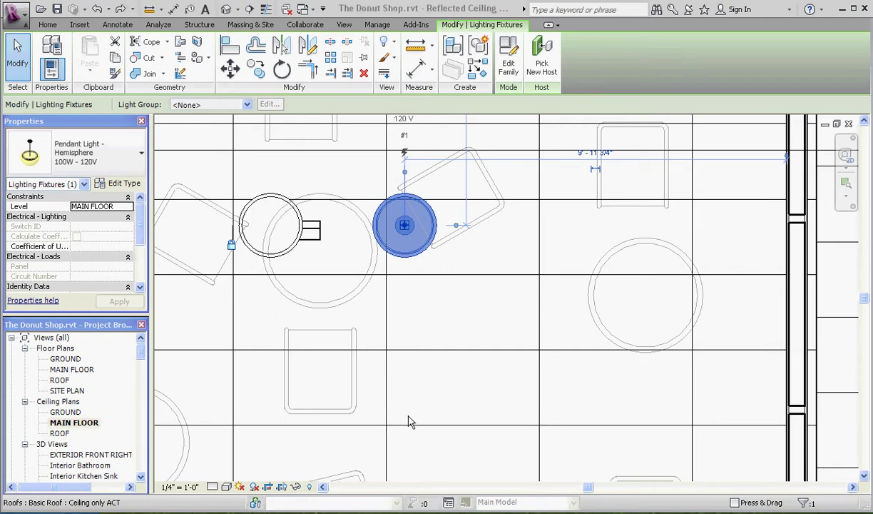
Make the temporary dimension between the right-hand pendant light above the tables and the exterior wall permanent
scroll(392, 403, down, 4)
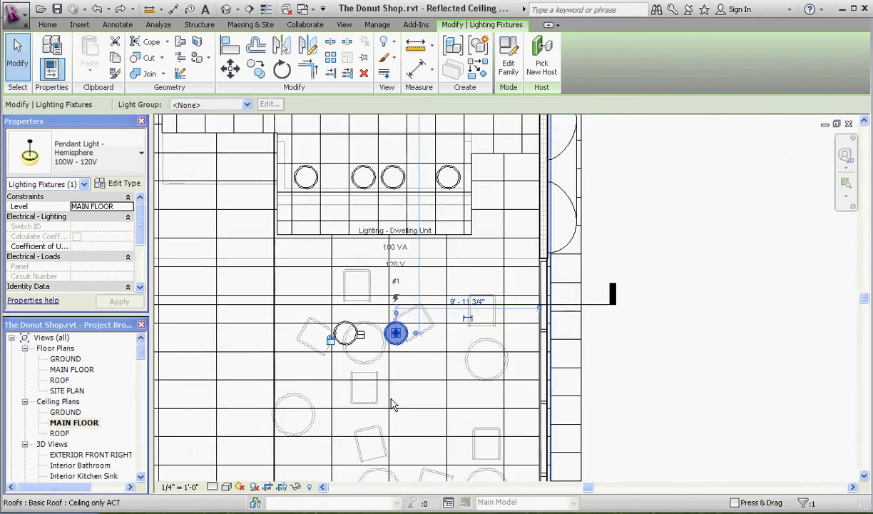
scroll(391, 403, down, 5)
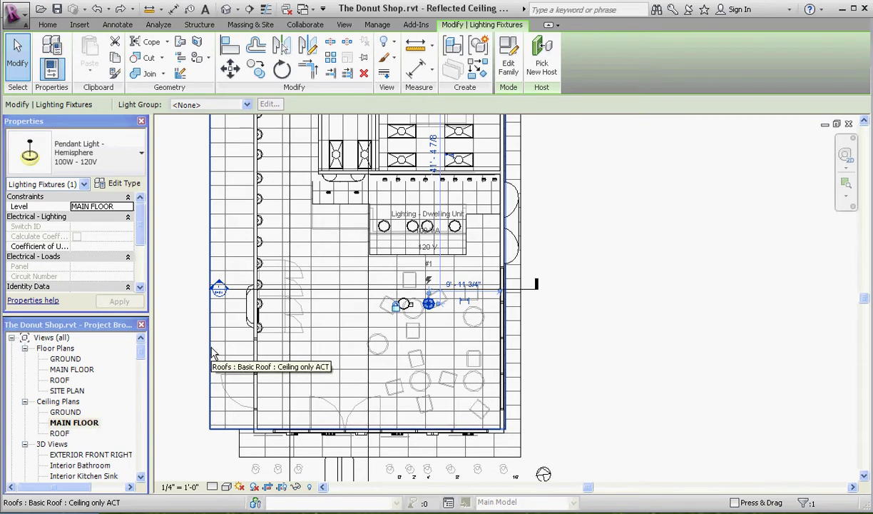
click(592, 327)
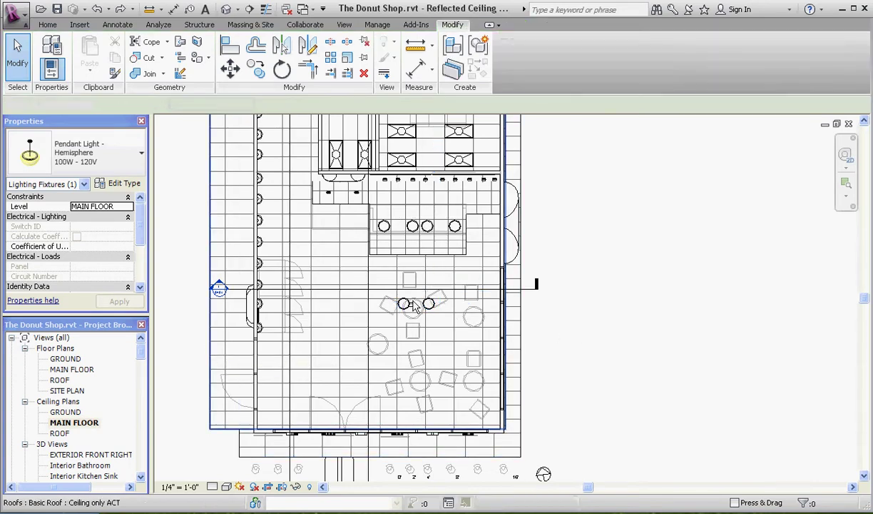
scroll(410, 299, up, 2)
scroll(398, 325, up, 2)
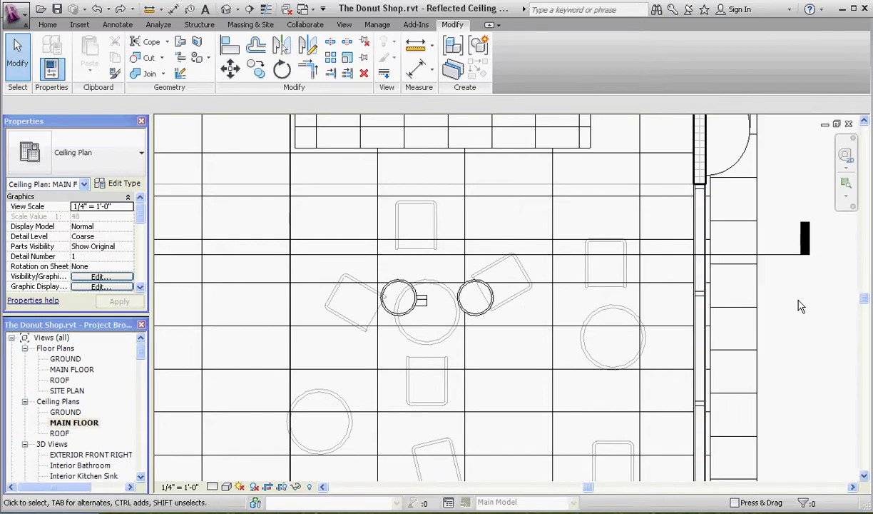
click(483, 315)
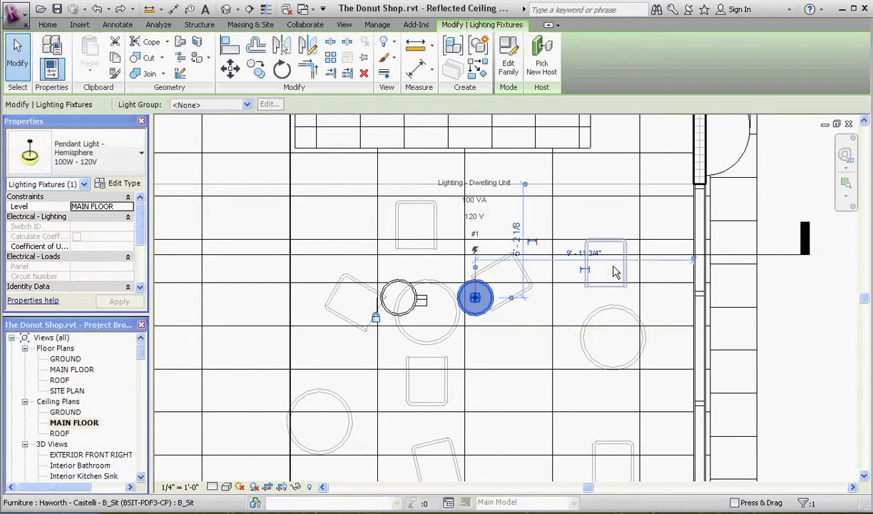
click(580, 271)
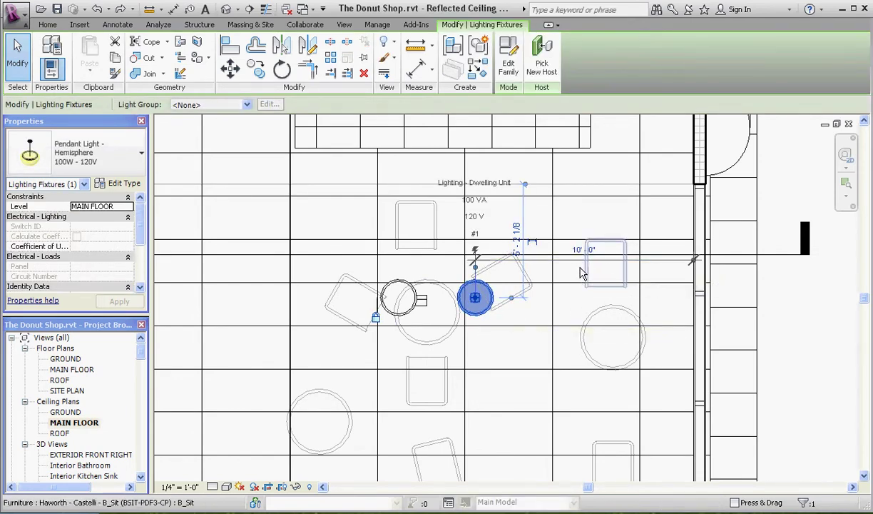
click(649, 287)
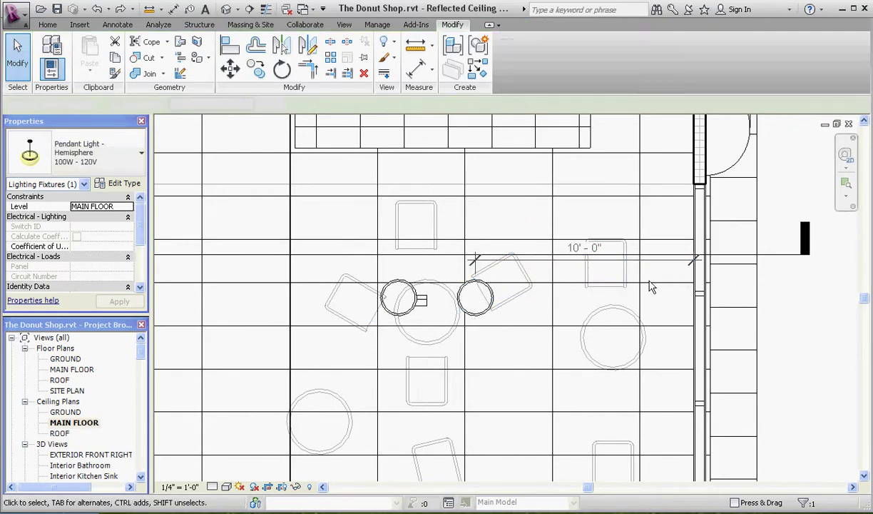
Move the dimension between the pendant light and the exterior wall upward, clear of the chairs and level with the solid wall segment
click(593, 258)
scroll(696, 283, up, 3)
scroll(399, 284, down, 1)
scroll(622, 260, up, 3)
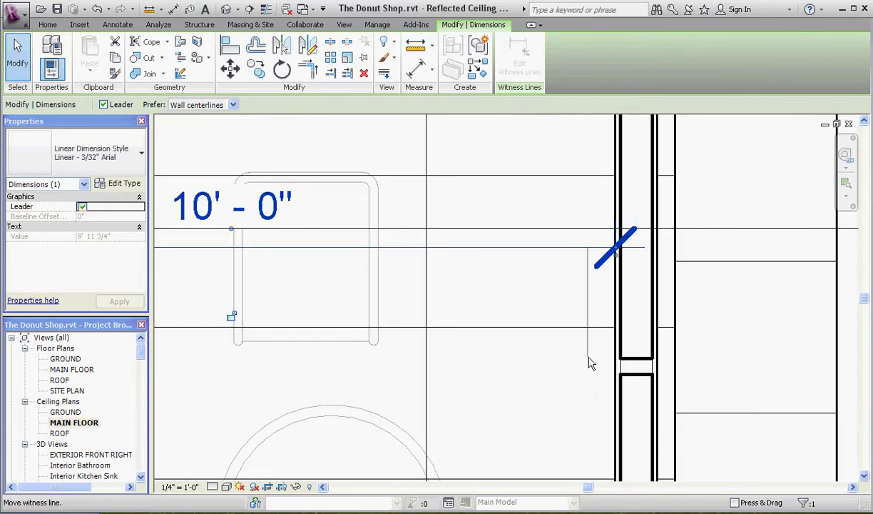
scroll(523, 394, down, 3)
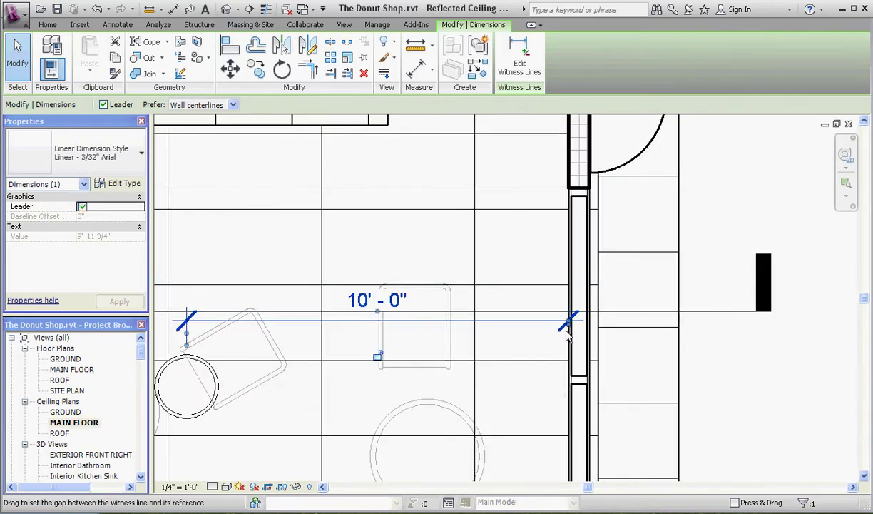
scroll(592, 342, down, 1)
scroll(592, 364, up, 1)
scroll(592, 364, up, 2)
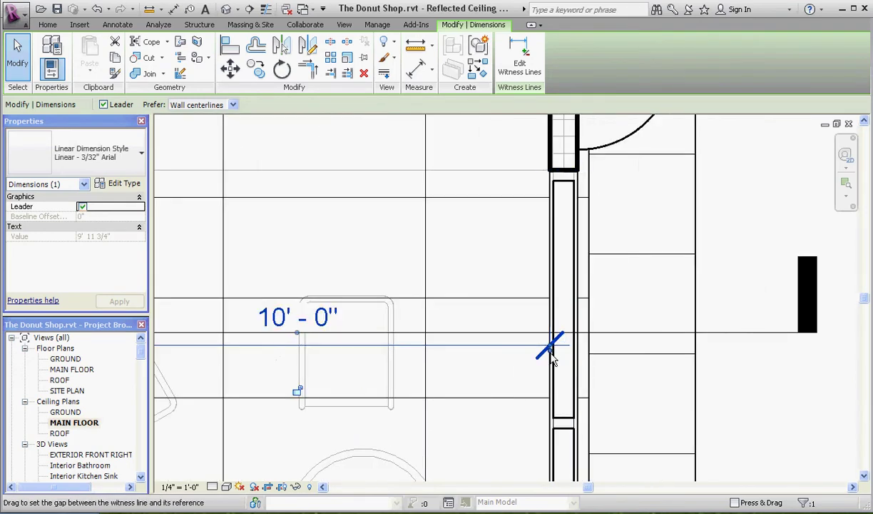
drag(552, 347, 553, 151)
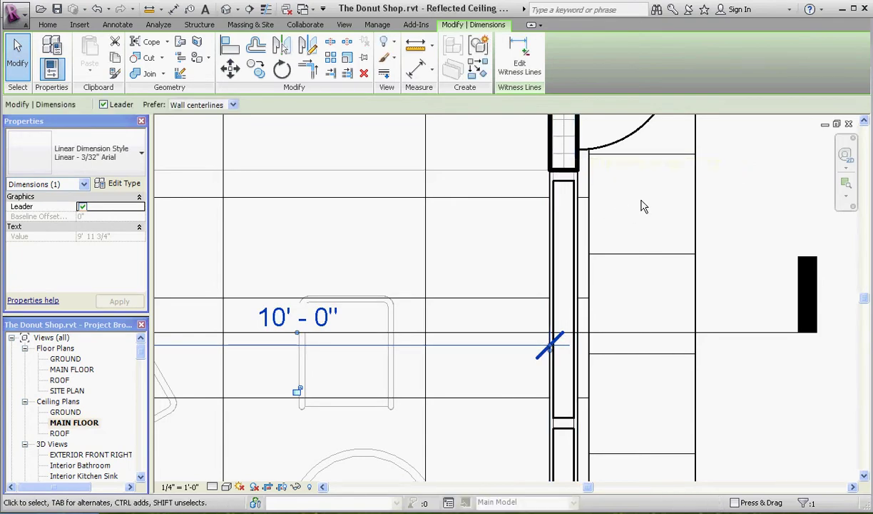
click(478, 367)
drag(476, 345, 453, 130)
click(719, 274)
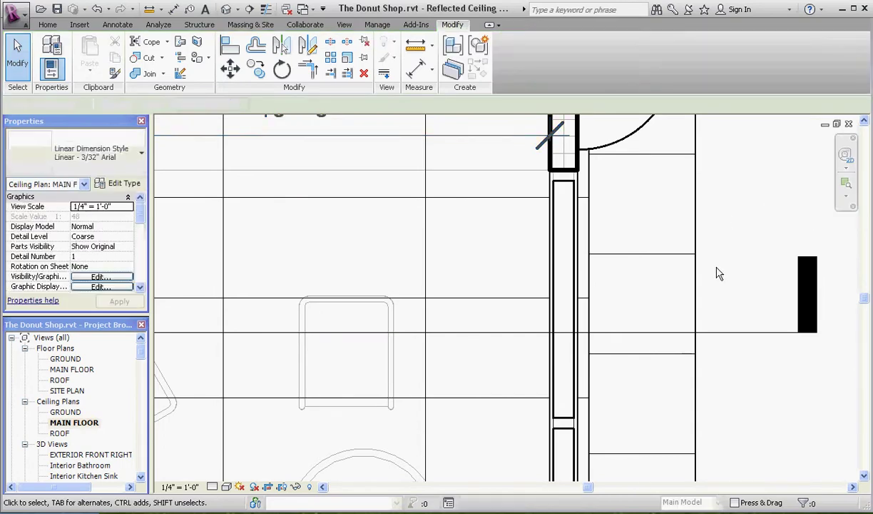
Set the distance from the right-hand pendant light to the exterior wall to 9'
scroll(714, 275, down, 2)
scroll(413, 255, up, 3)
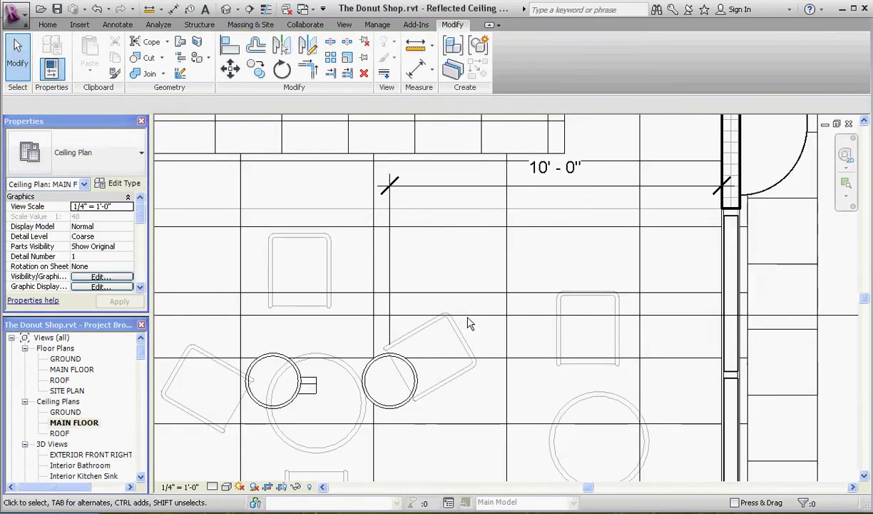
click(398, 407)
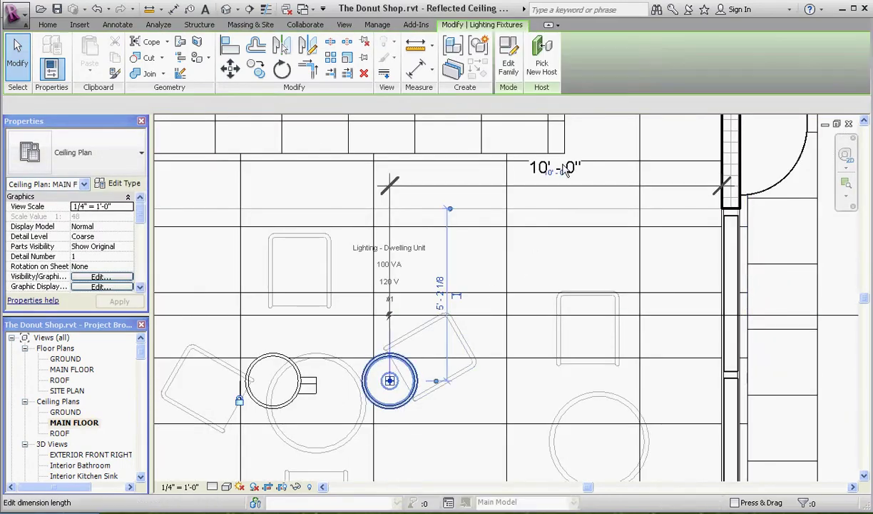
click(556, 178)
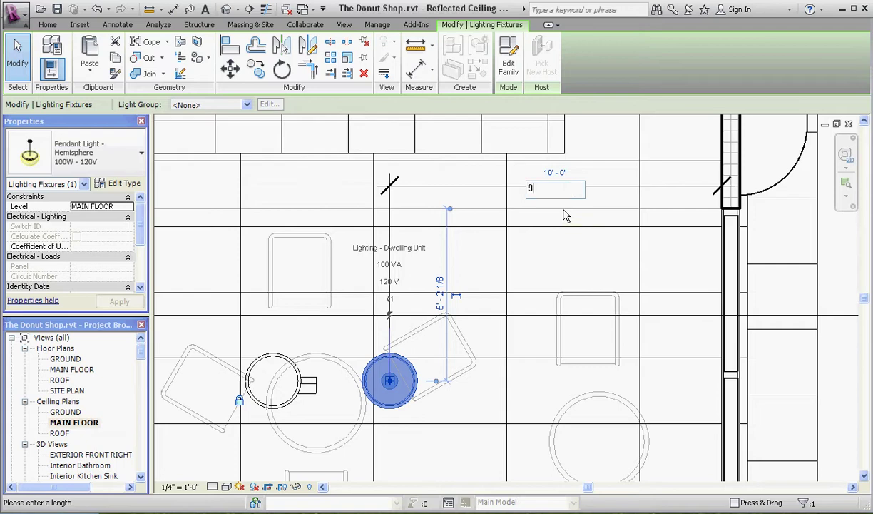
key(Return)
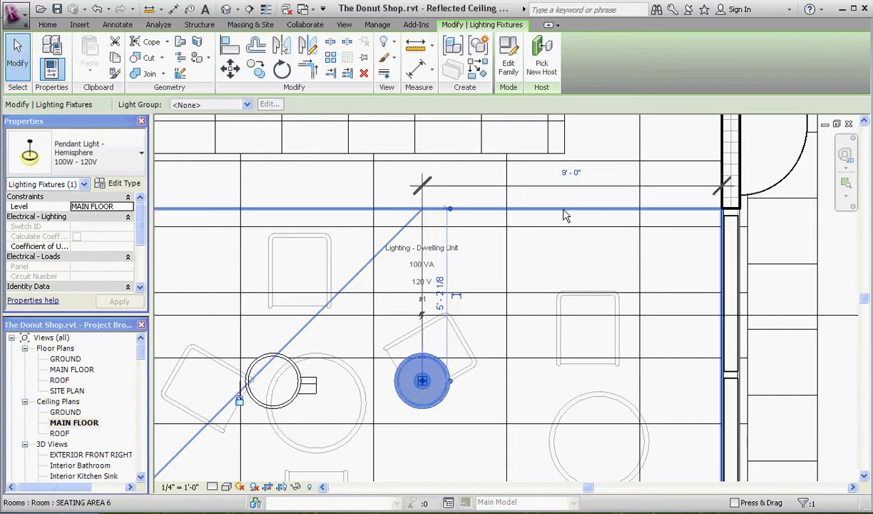
key(Escape)
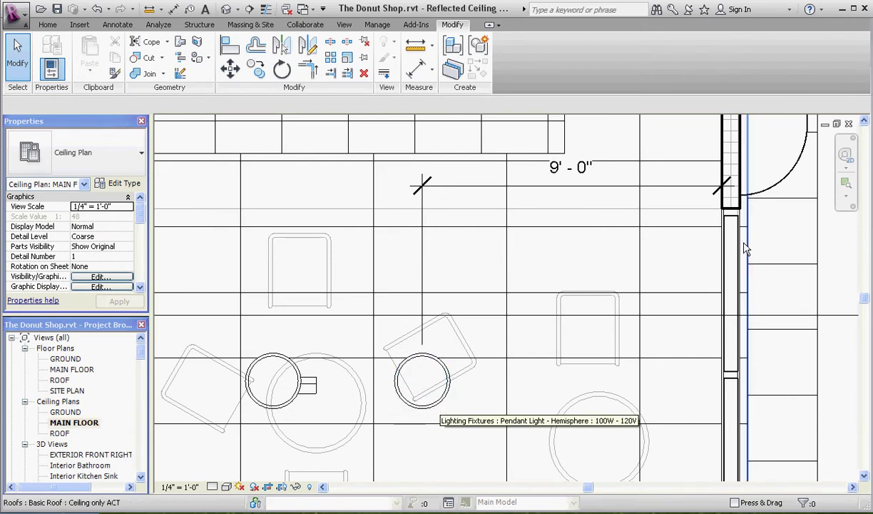
Make the temporary dimension between the two pendant lights over the round table permanent
click(278, 413)
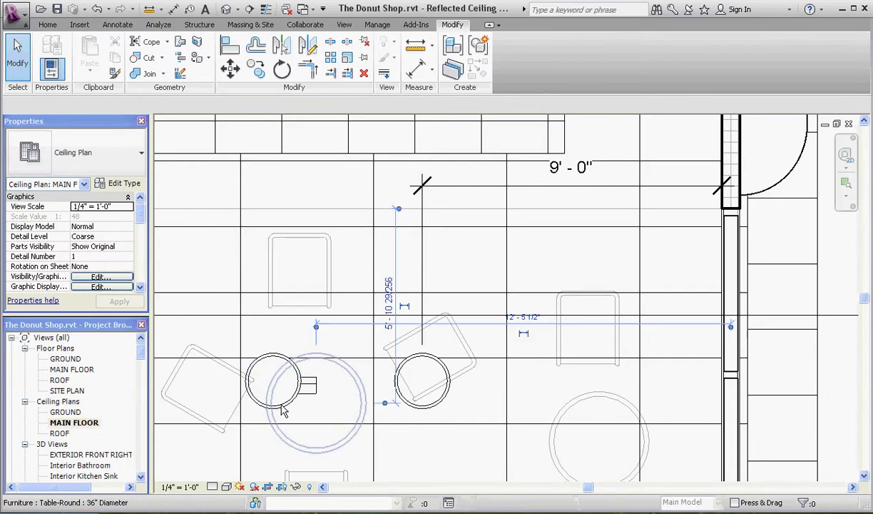
key(Escape)
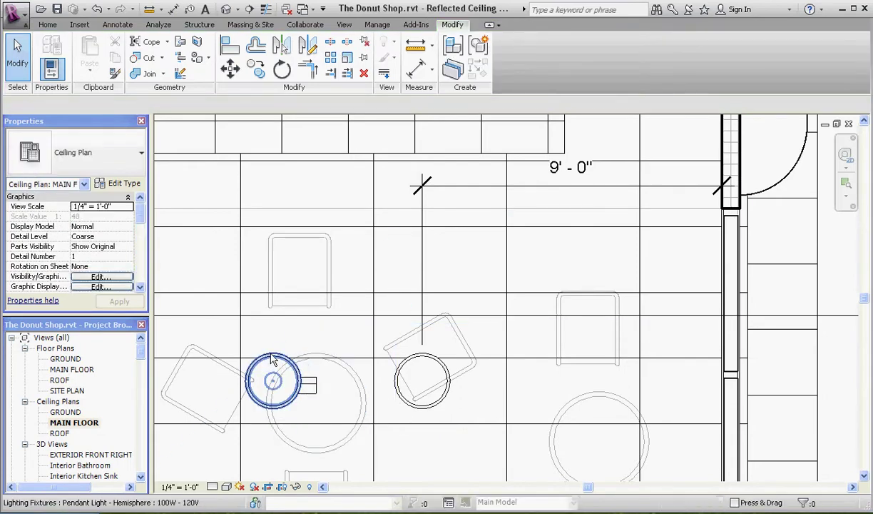
click(272, 360)
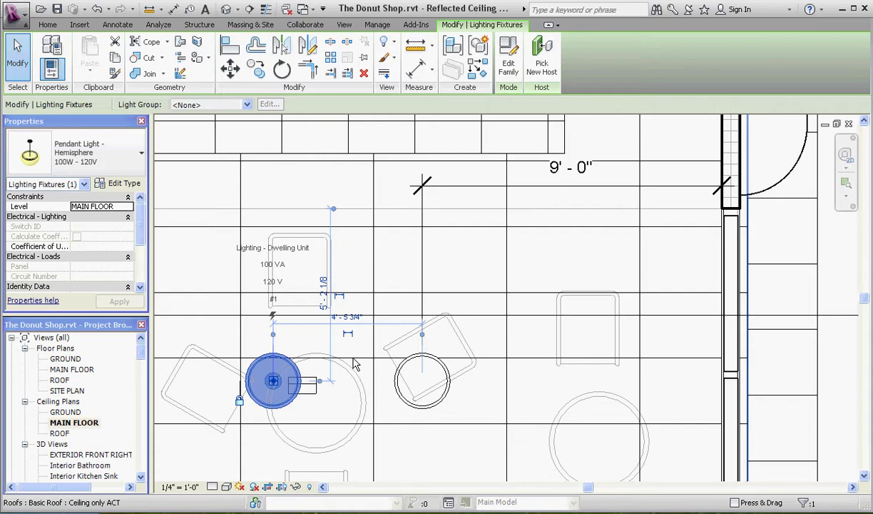
click(348, 333)
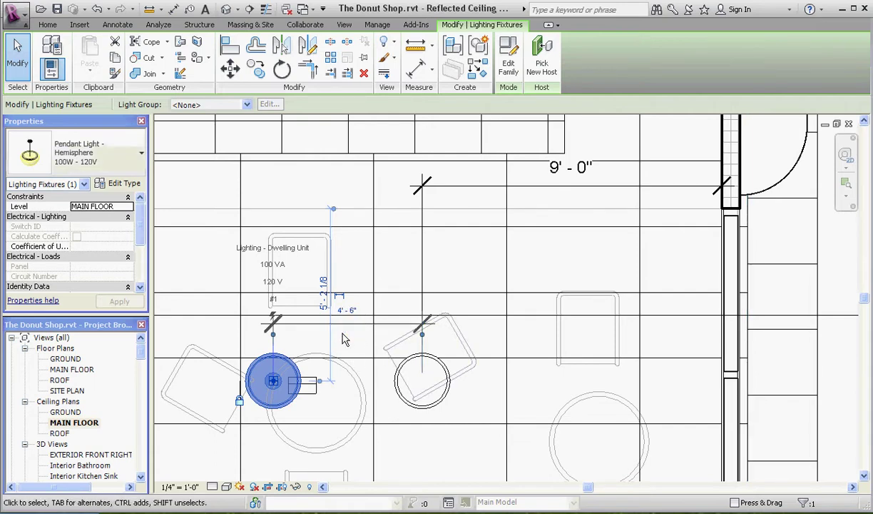
click(350, 339)
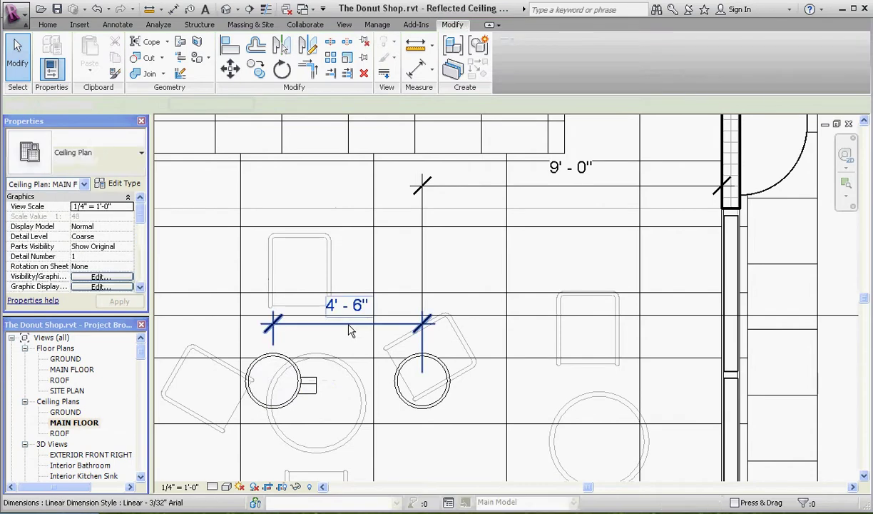
Try to edit the value of the permanent dimension between the two pendant lights
click(282, 362)
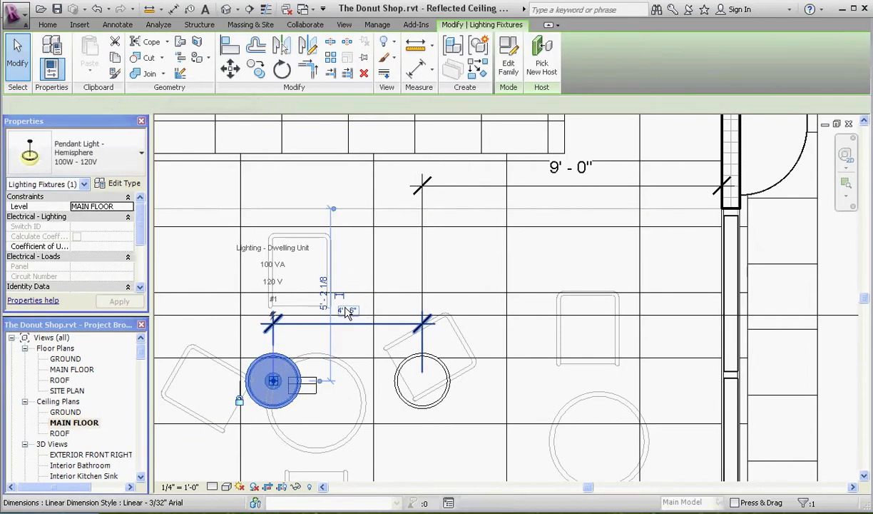
click(348, 311)
scroll(320, 348, up, 1)
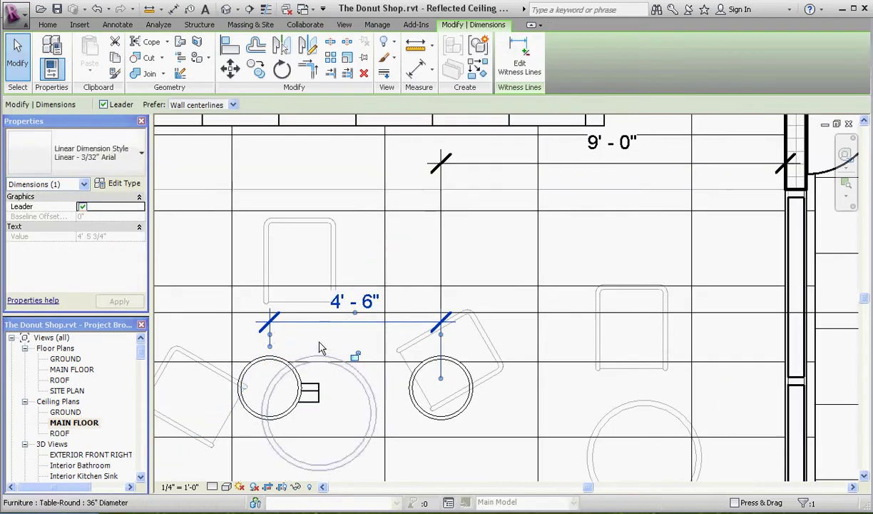
key(Escape)
scroll(286, 356, up, 2)
click(283, 371)
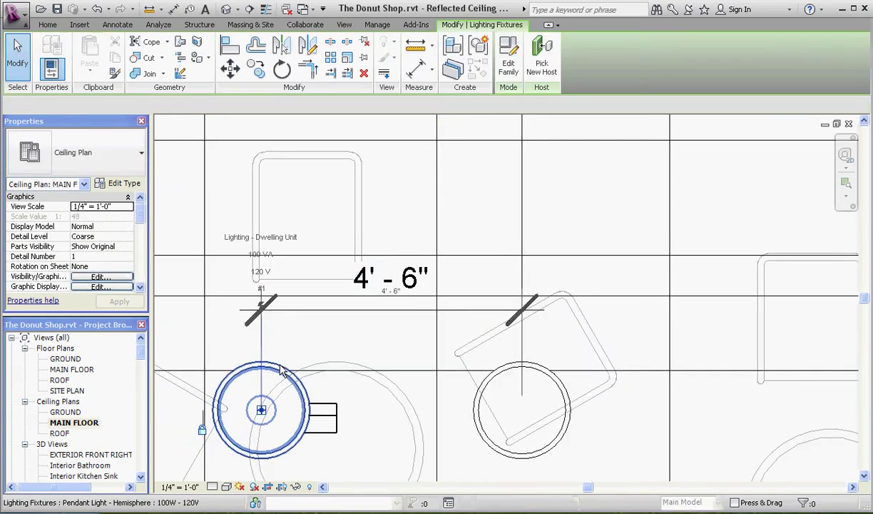
click(392, 294)
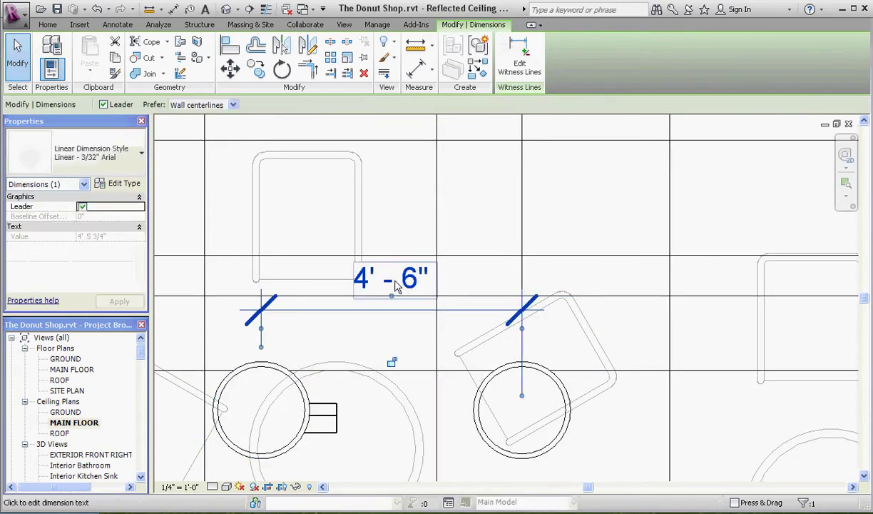
click(397, 284)
click(469, 387)
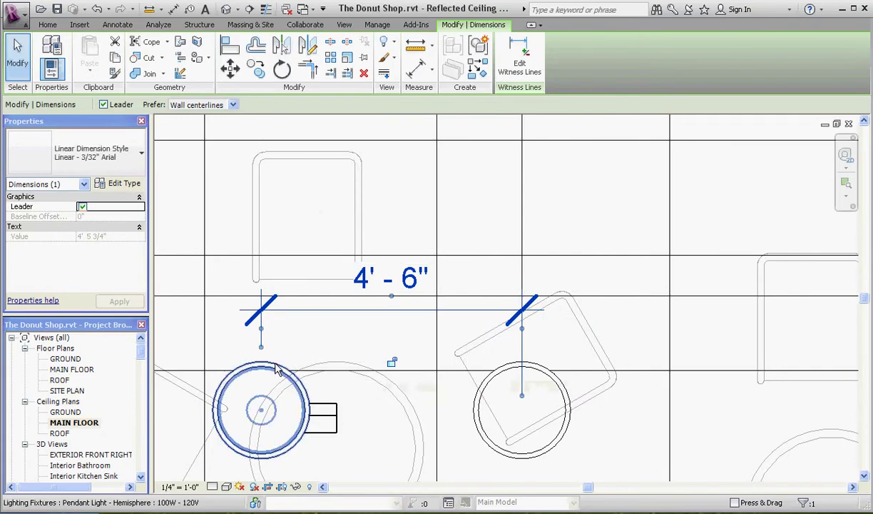
Retry editing the spacing with the left pendant light selected, and delete the permanent dimension between the two lights
click(277, 382)
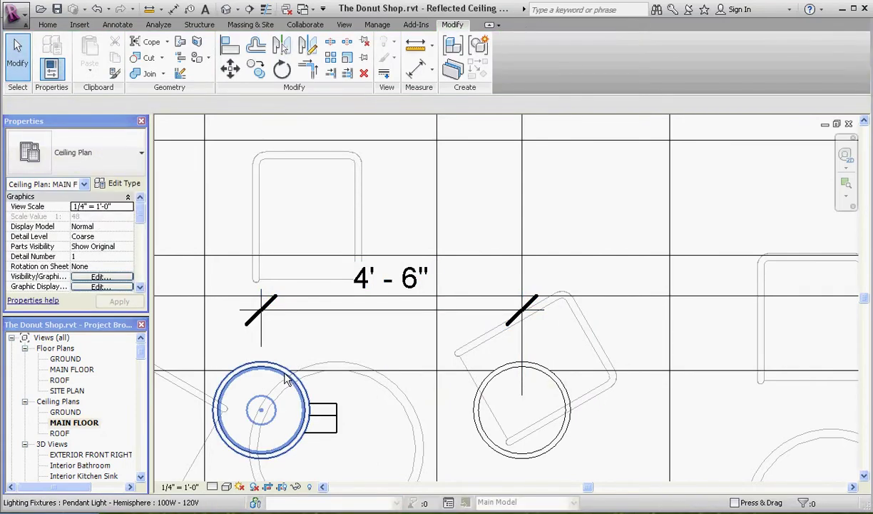
click(285, 379)
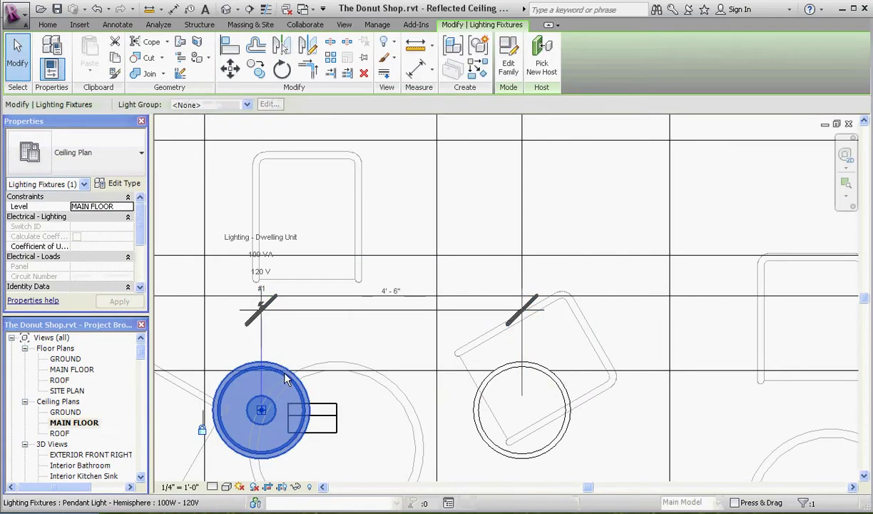
click(394, 294)
click(380, 336)
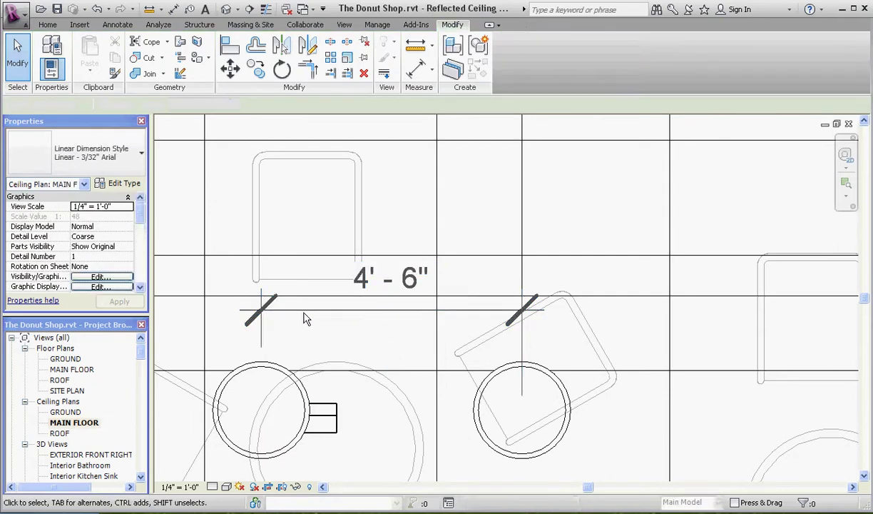
click(340, 316)
key(Delete)
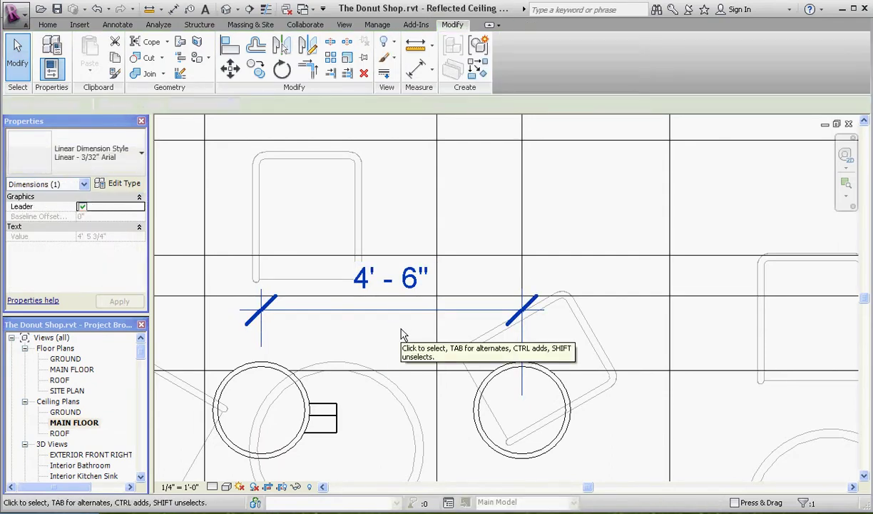
Set the left pendant light's distance from the right one to 5' and make that temporary dimension permanent
click(278, 371)
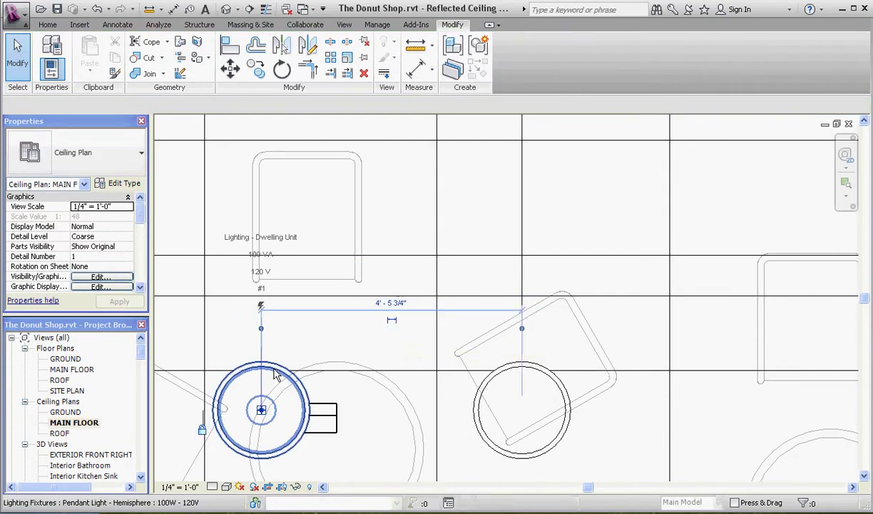
click(391, 302)
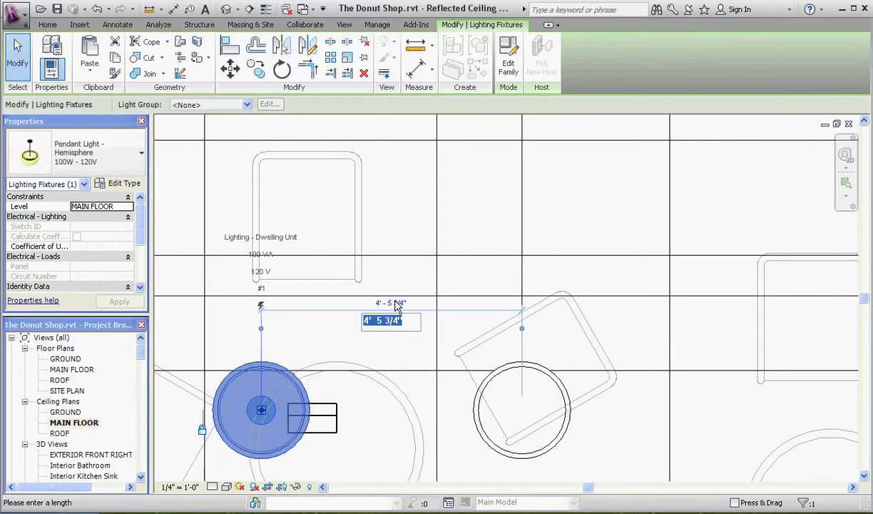
text(5)
key(Return)
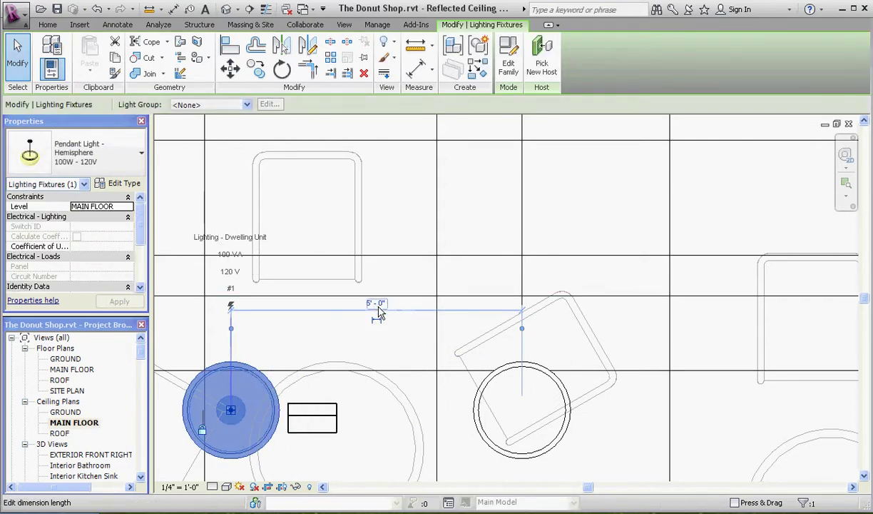
click(378, 319)
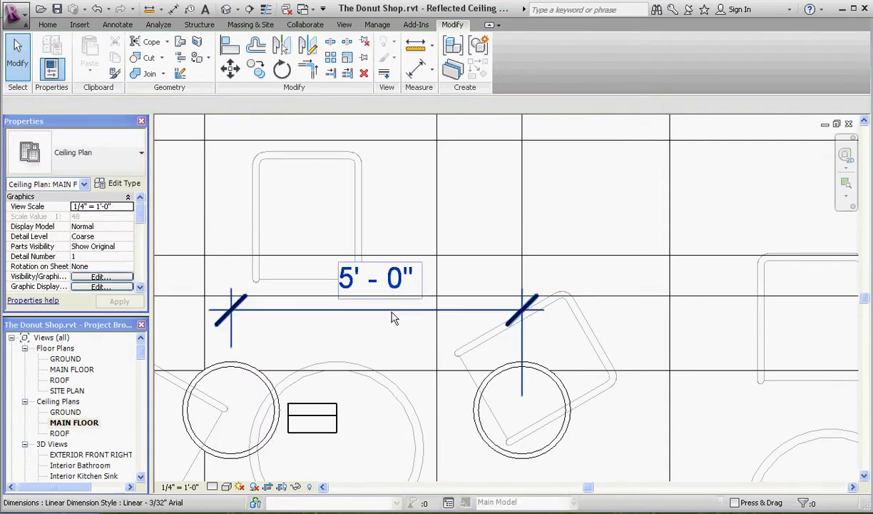
Move the permanent dimension between the two pendant lights up in line with the dimension from the right light to the wall
click(382, 319)
scroll(386, 337, down, 2)
ctrl+drag(382, 352, 408, 171)
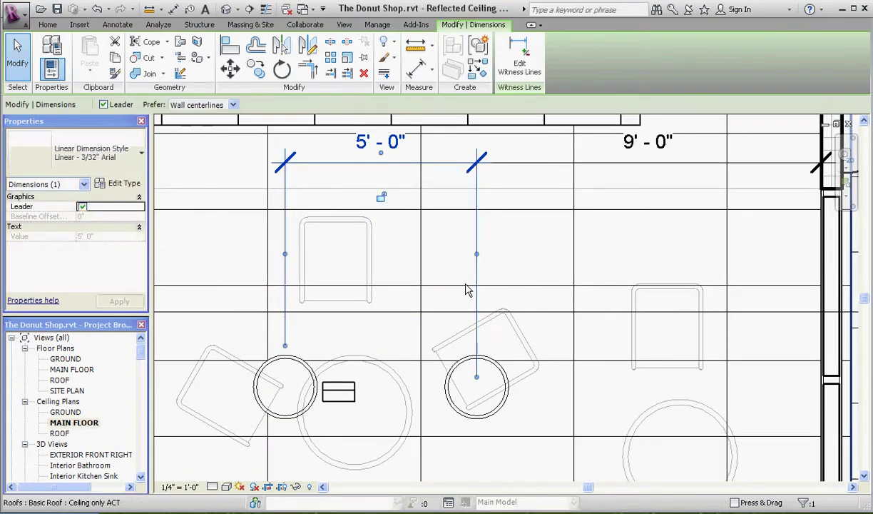
scroll(468, 292, down, 2)
click(502, 265)
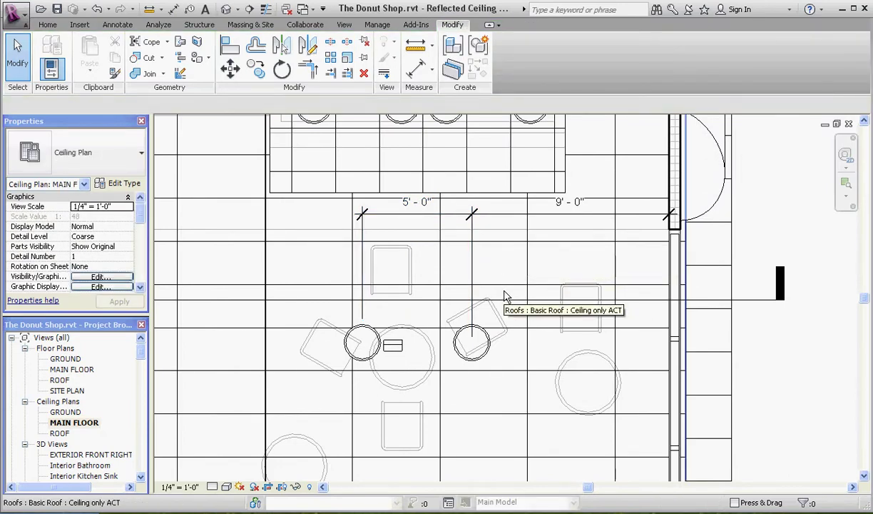
Select the right pendant light and move the lower witness line of its vertical temporary dimension from the ceiling grid to the wall below
scroll(324, 239, down, 2)
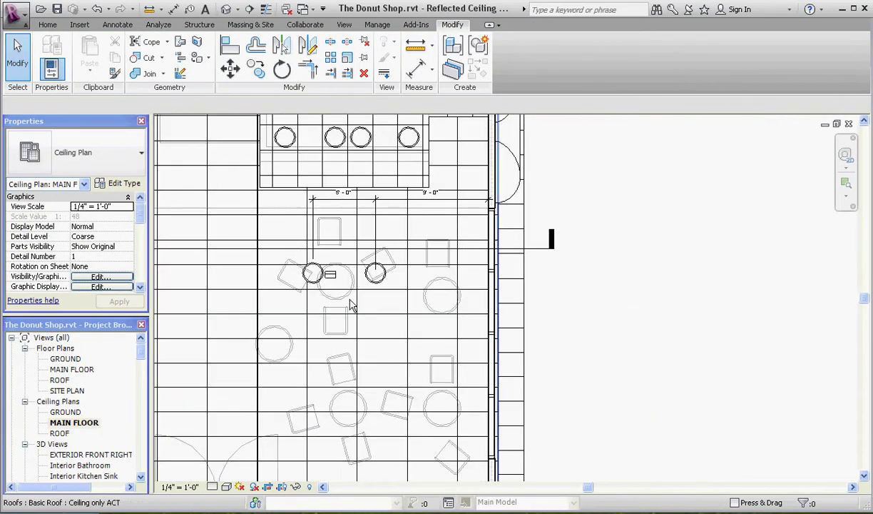
click(381, 279)
scroll(331, 279, down, 2)
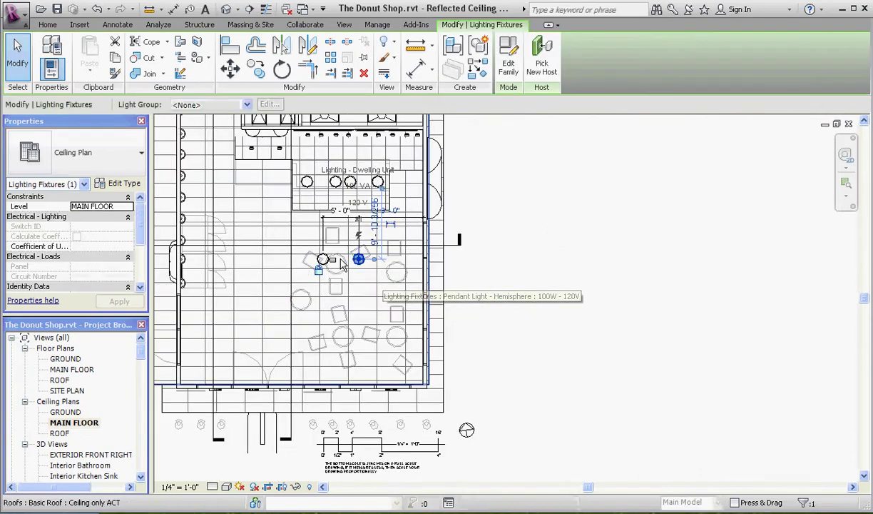
scroll(354, 265, up, 2)
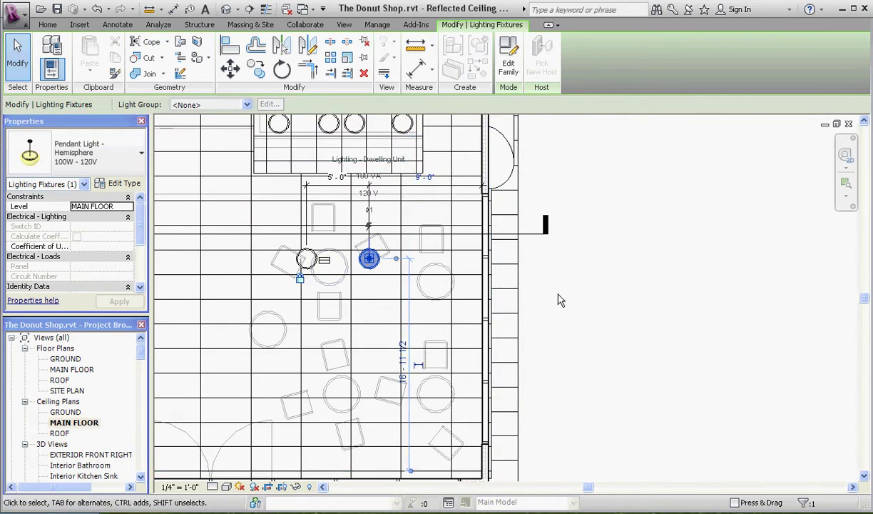
scroll(555, 296, down, 3)
scroll(468, 389, up, 2)
scroll(467, 389, up, 5)
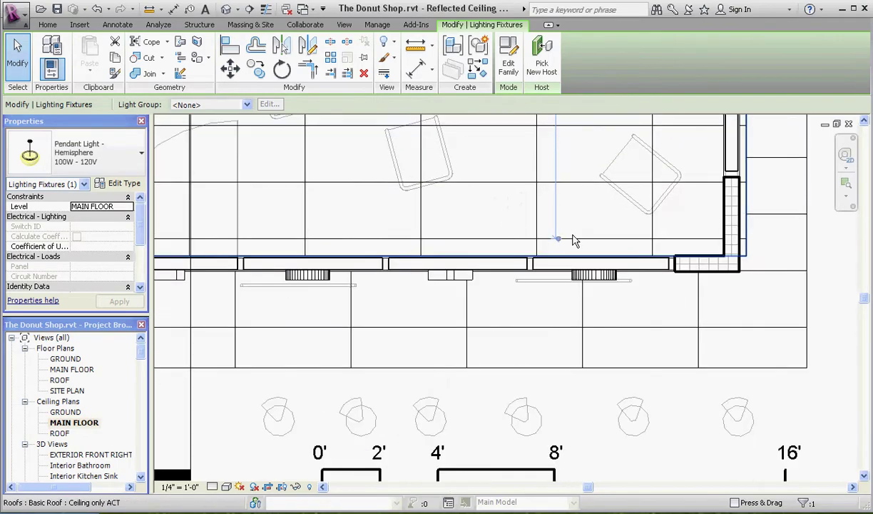
click(552, 242)
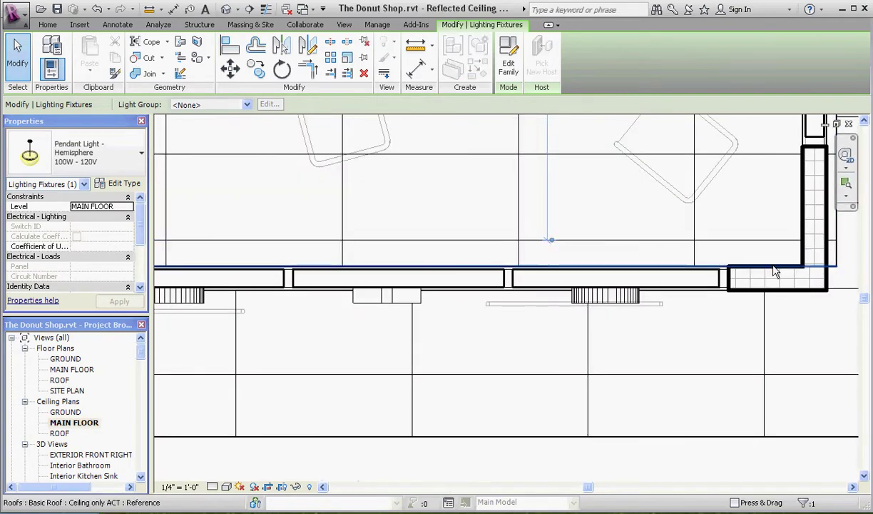
scroll(771, 270, down, 4)
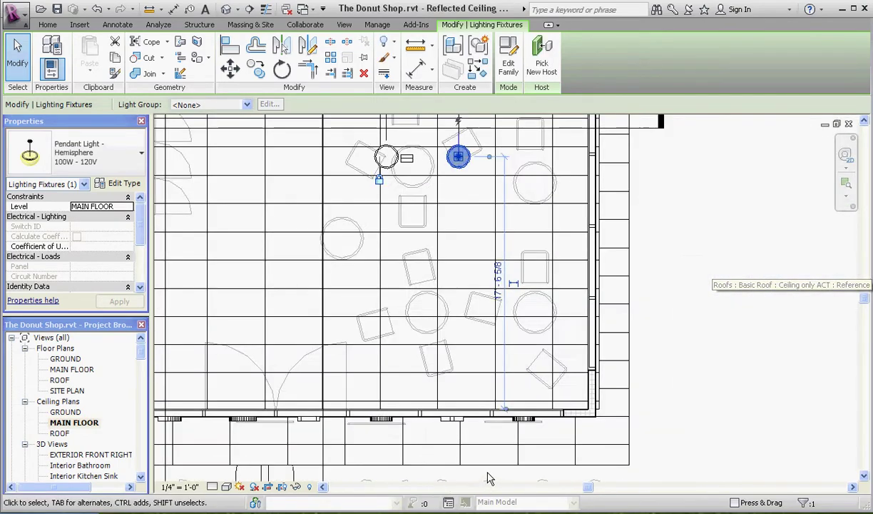
Set the right pendant light's distance from the lower wall to 17' 6" and make that temporary dimension permanent
scroll(516, 258, up, 2)
click(485, 350)
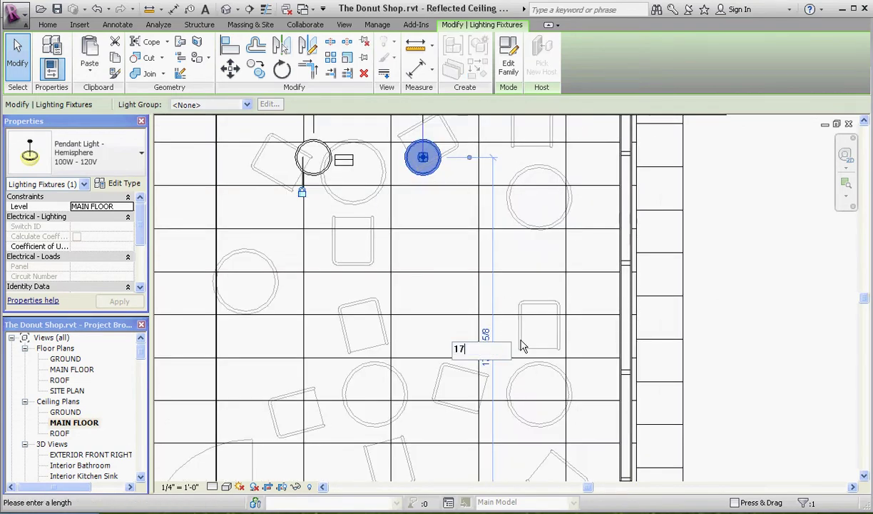
text(17 6)
key(Return)
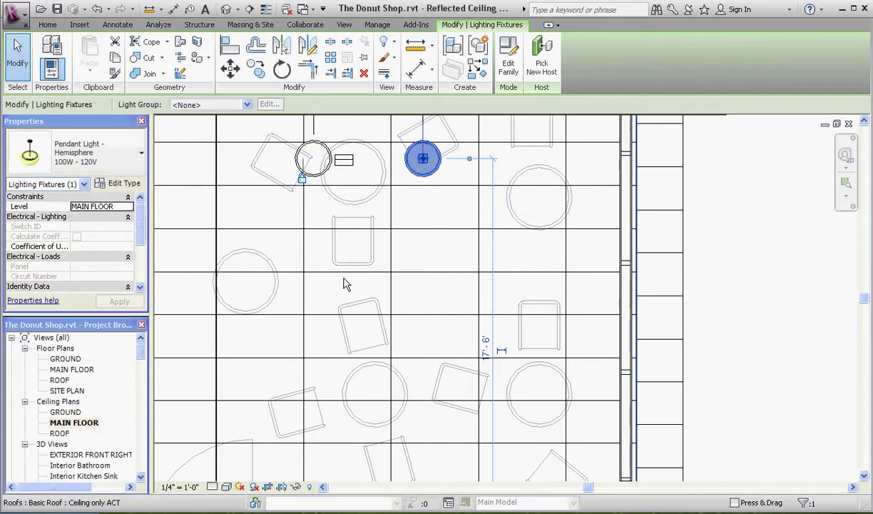
scroll(378, 356, down, 2)
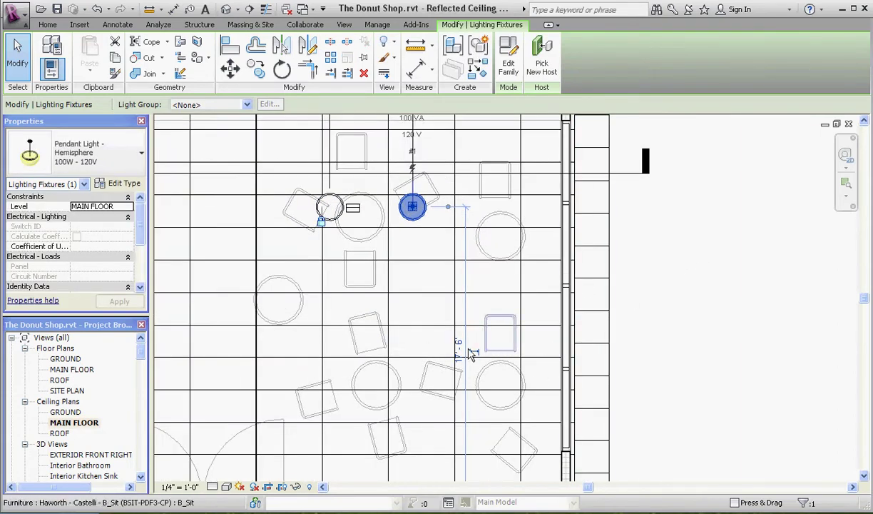
click(475, 355)
click(663, 331)
scroll(660, 314, down, 2)
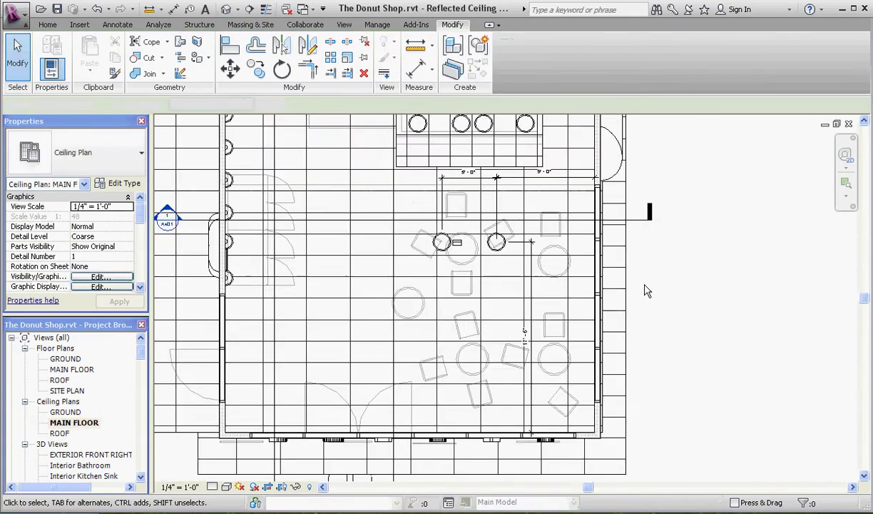
Try to copy the left pendant light horizontally about 2' 6" to its left
scroll(439, 205, up, 3)
scroll(455, 250, up, 2)
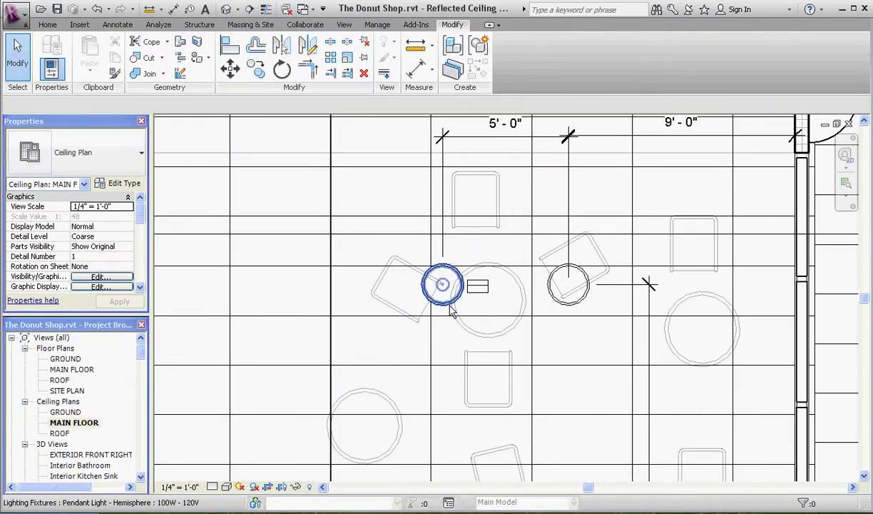
click(437, 280)
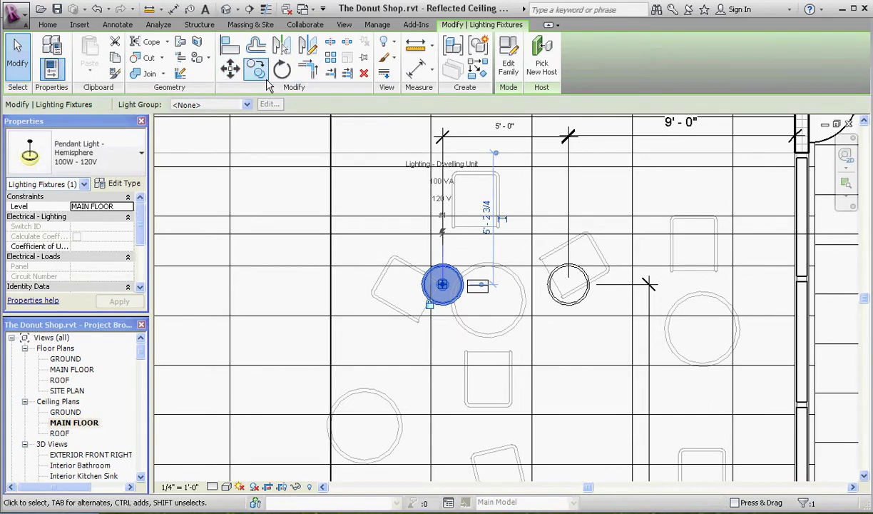
click(256, 69)
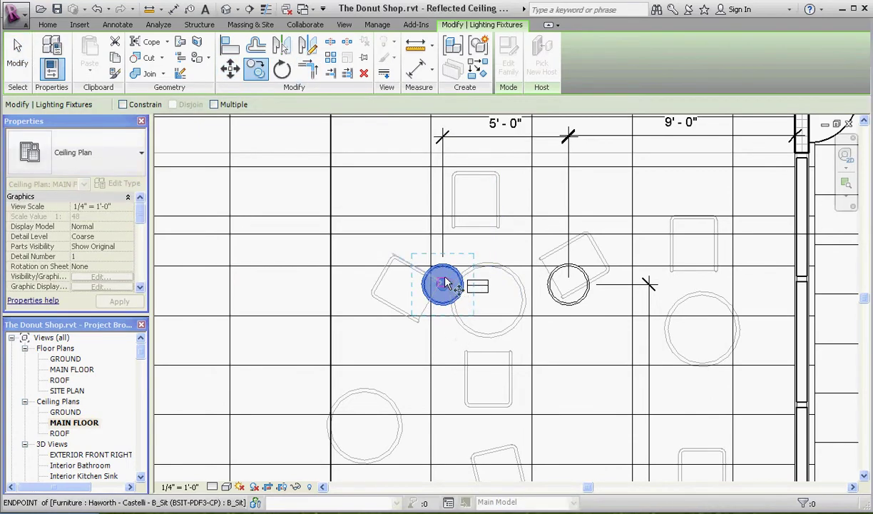
click(442, 288)
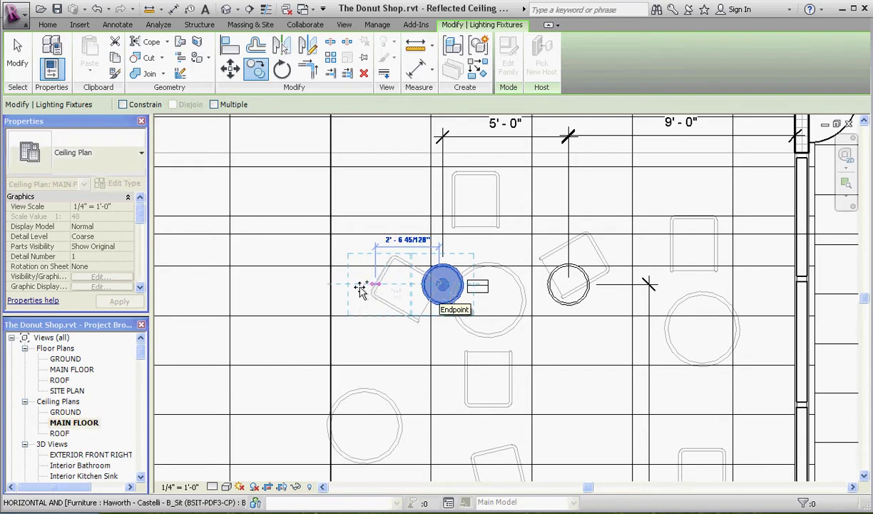
click(362, 288)
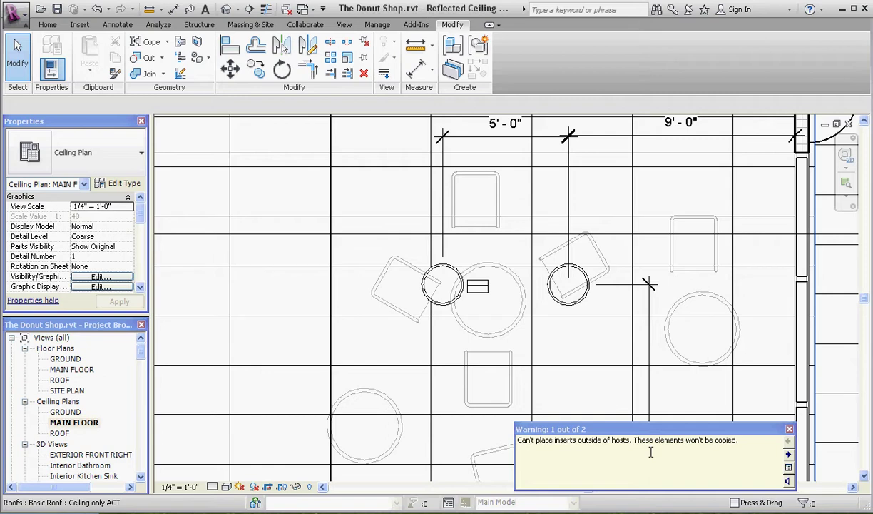
click(790, 429)
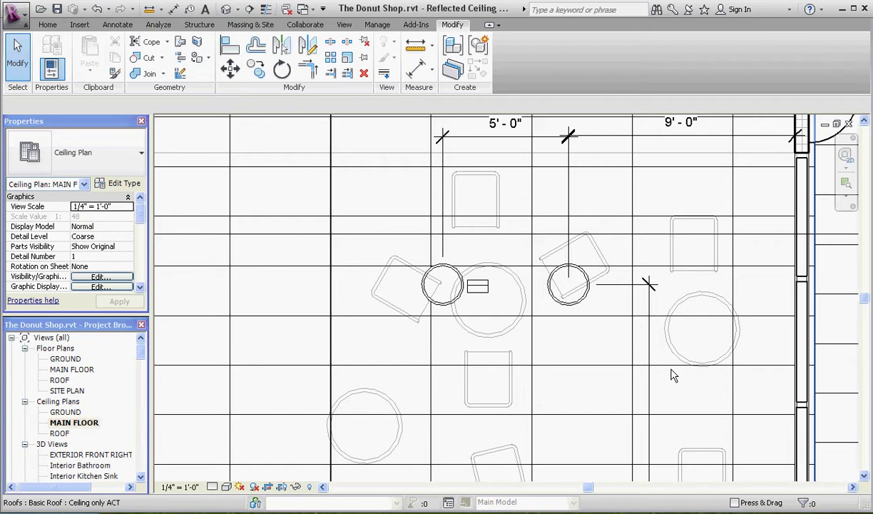
Open the boundary of the small rectangular 2' x 4' ACT System ceiling beside the left pendant light for editing
click(480, 294)
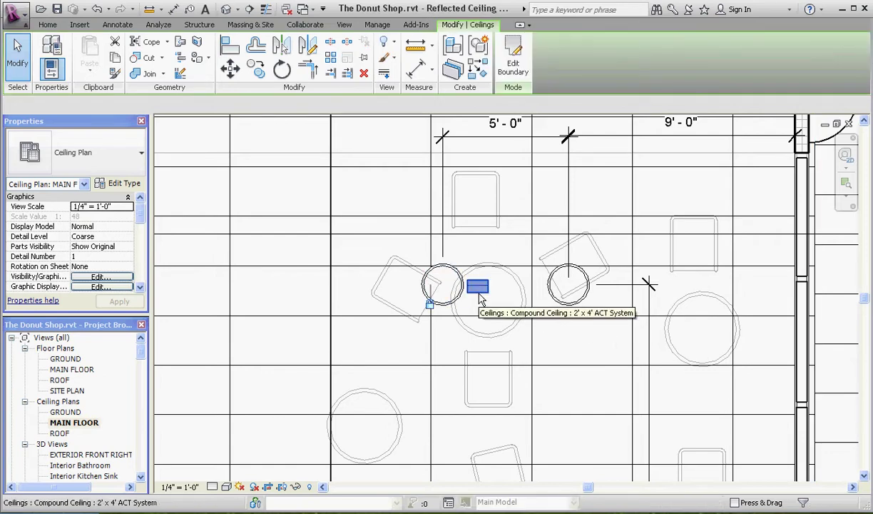
click(514, 72)
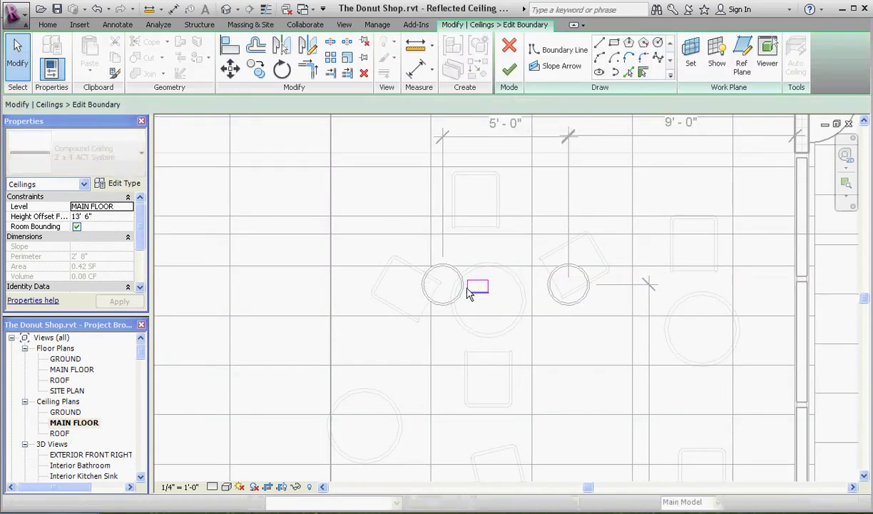
Try stretching the upper edge of the ceiling boundary to the left, and undo that change
click(476, 283)
mouse_move(469, 283)
mouse_down()
mouse_move(184, 283)
mouse_move(219, 284)
mouse_up()
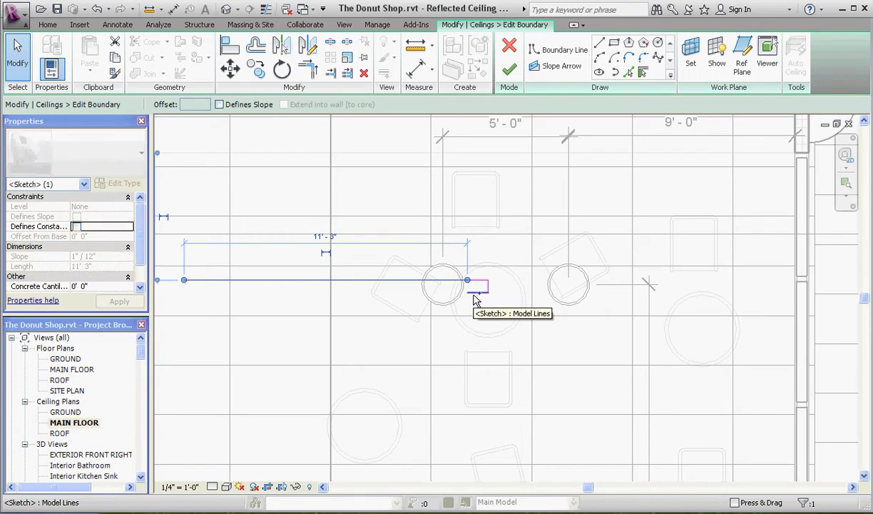
key(ctrl+z)
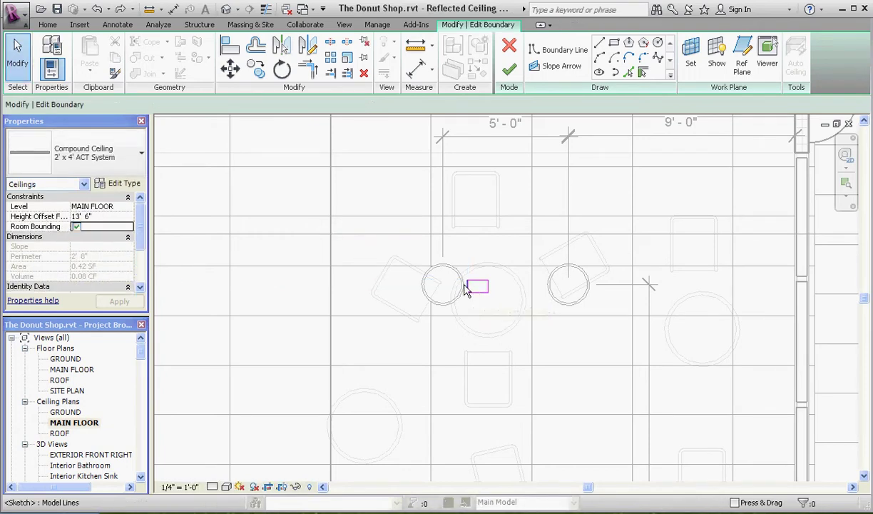
Stretch the ceiling boundary's left, upper and lower edges outward into a rectangle about 4' 4" by 2' 6" around the left pendant light
scroll(465, 289, up, 4)
click(475, 297)
scroll(517, 292, down, 3)
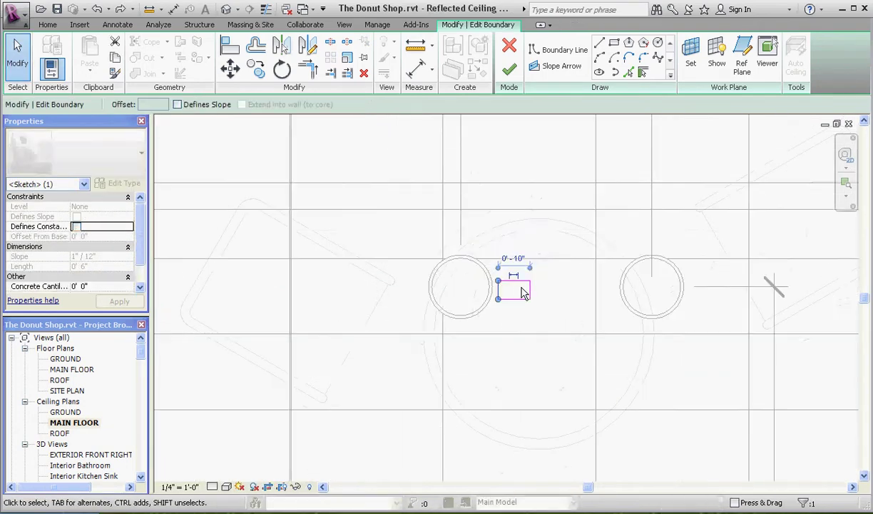
scroll(523, 287, down, 1)
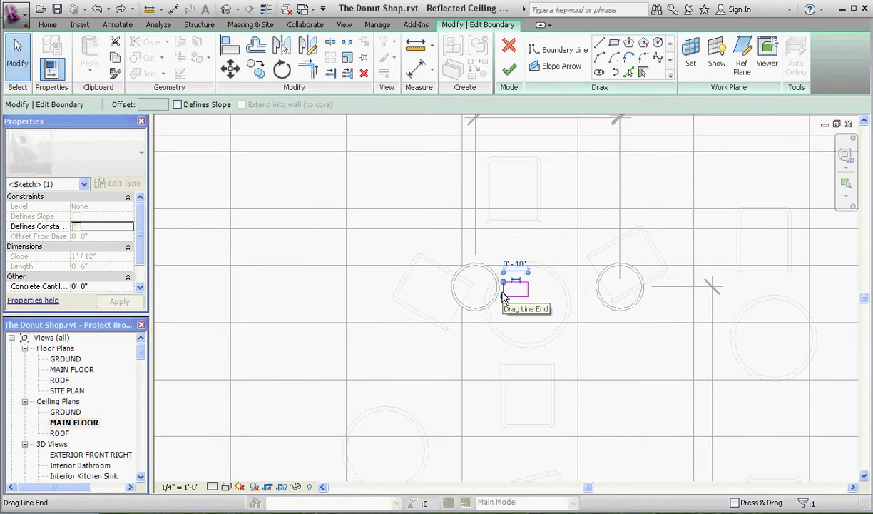
scroll(503, 298, up, 4)
drag(505, 293, 154, 284)
click(415, 259)
drag(416, 259, 430, 164)
click(414, 309)
drag(409, 308, 413, 412)
scroll(835, 265, down, 2)
scroll(711, 286, down, 2)
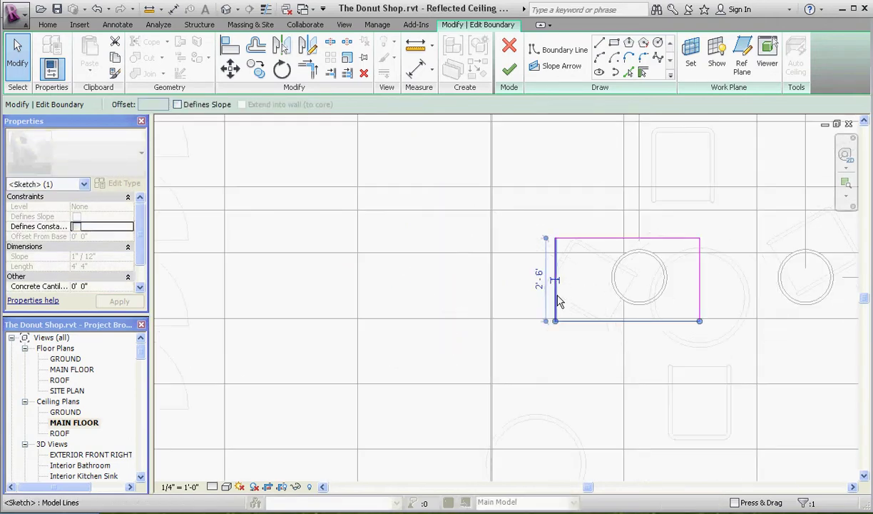
Extend the ceiling boundary leftward to a length of about 20' 5", and finish the boundary edit
click(558, 301)
drag(556, 294, 225, 293)
scroll(493, 346, down, 2)
scroll(364, 308, up, 2)
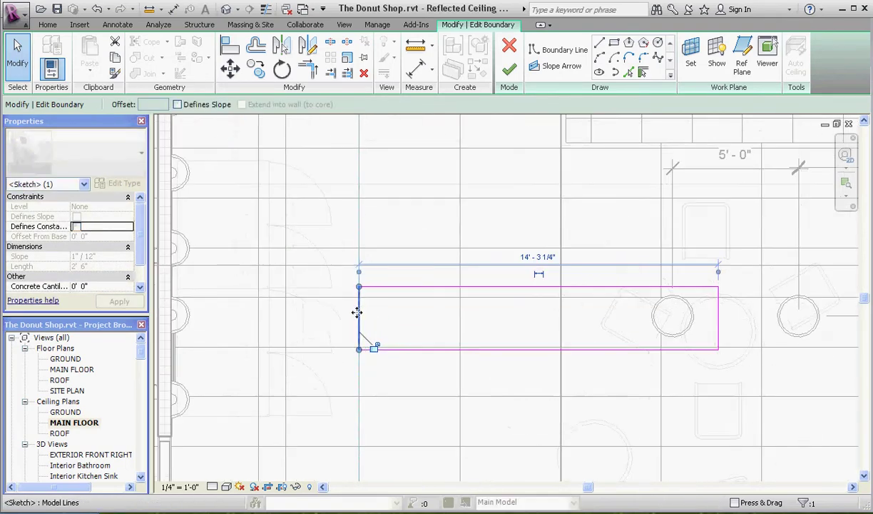
mouse_move(358, 309)
mouse_down()
mouse_move(210, 314)
mouse_move(204, 328)
mouse_up()
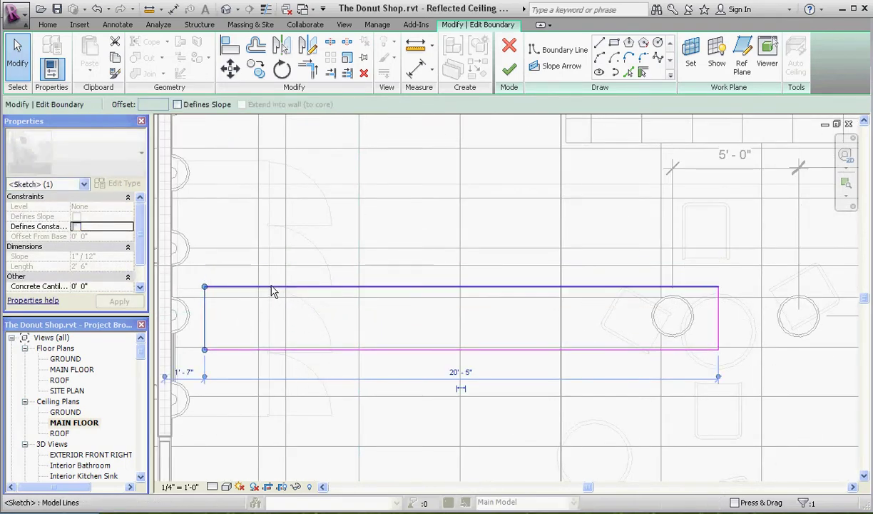
scroll(273, 293, down, 2)
click(177, 310)
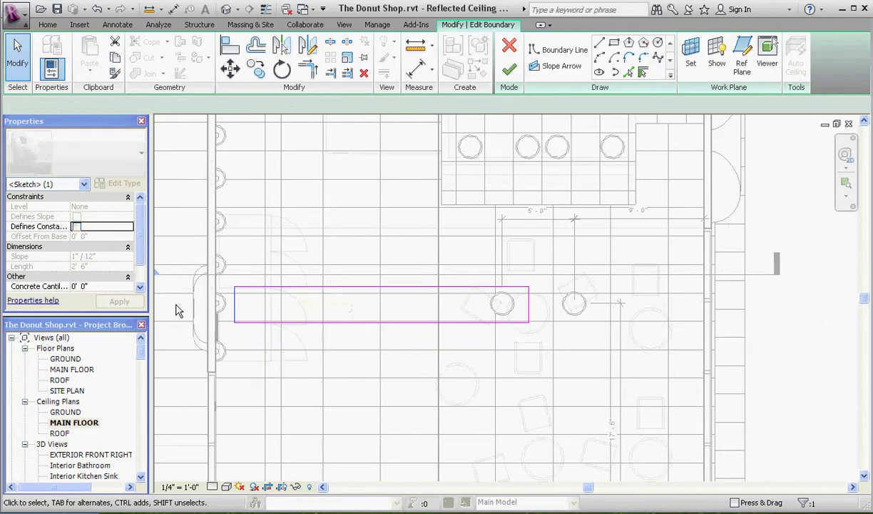
click(511, 69)
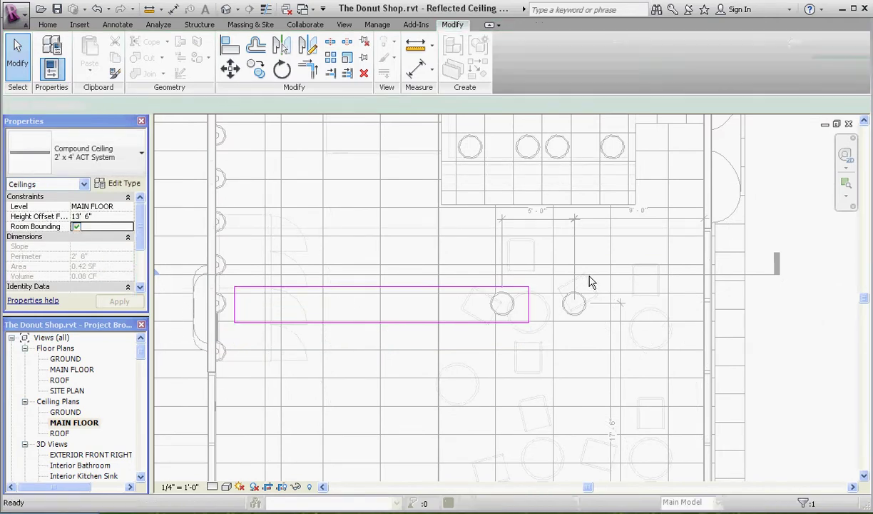
key(Escape)
Create a linear array of 4 pendant lights running leftward from the left pendant light, grouped and associated, with the spacing set to the 2nd
scroll(477, 316, up, 4)
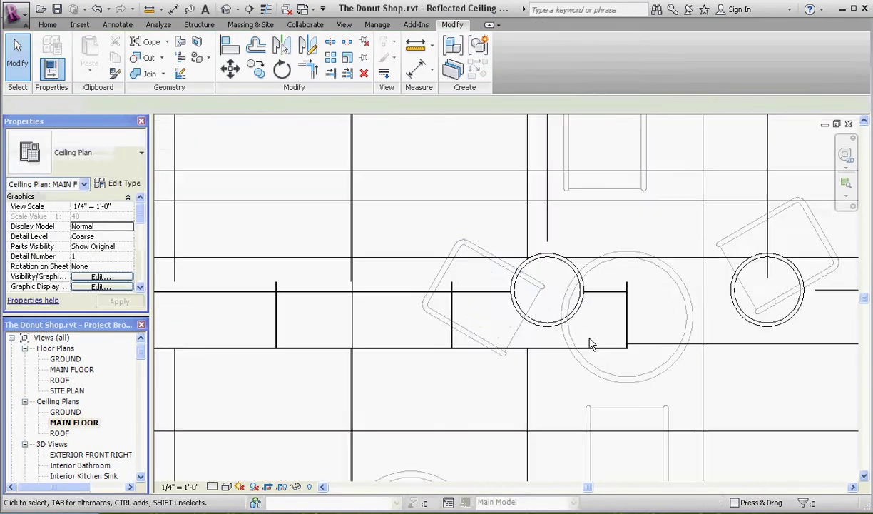
click(555, 330)
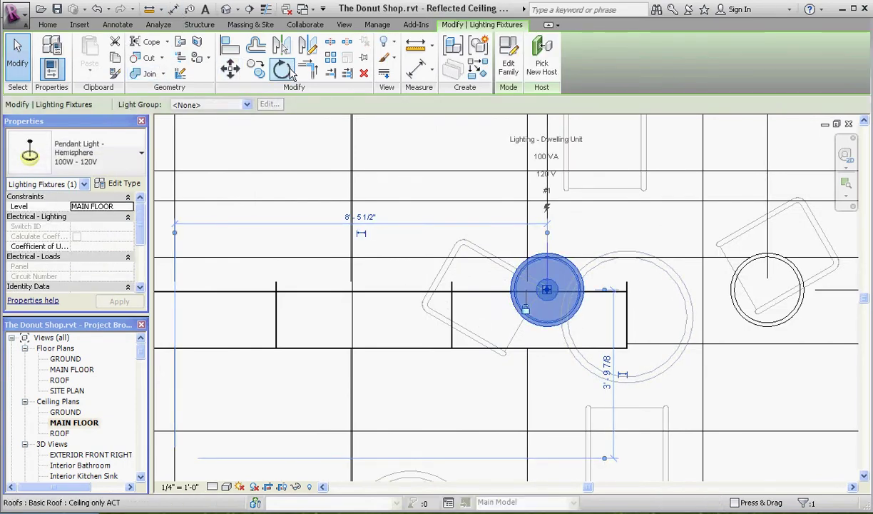
click(333, 60)
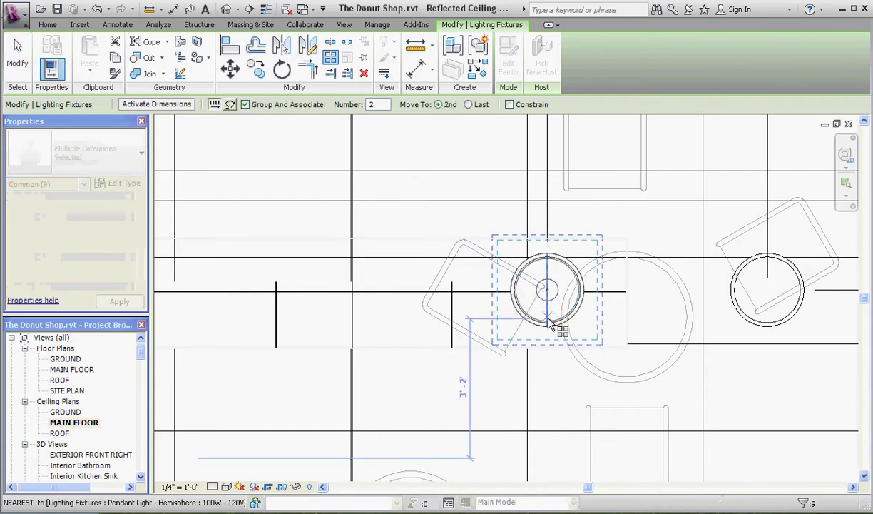
click(547, 290)
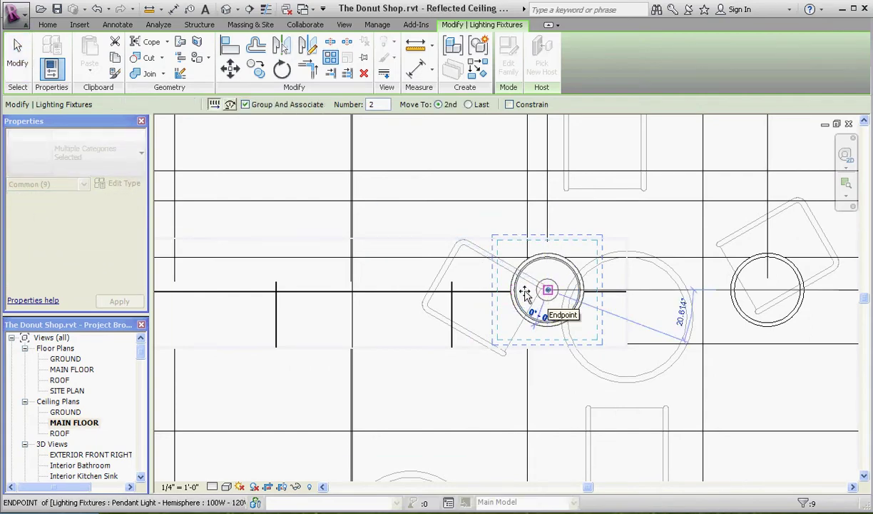
click(384, 288)
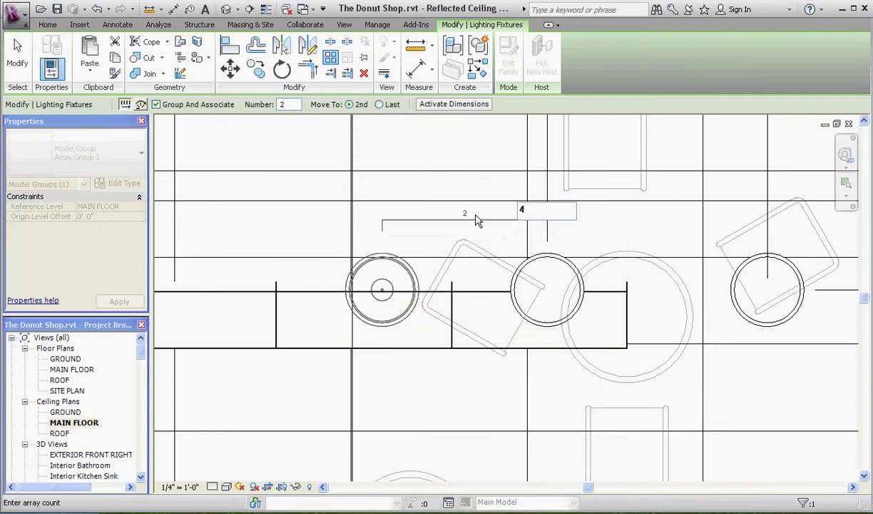
text(4)
key(Return)
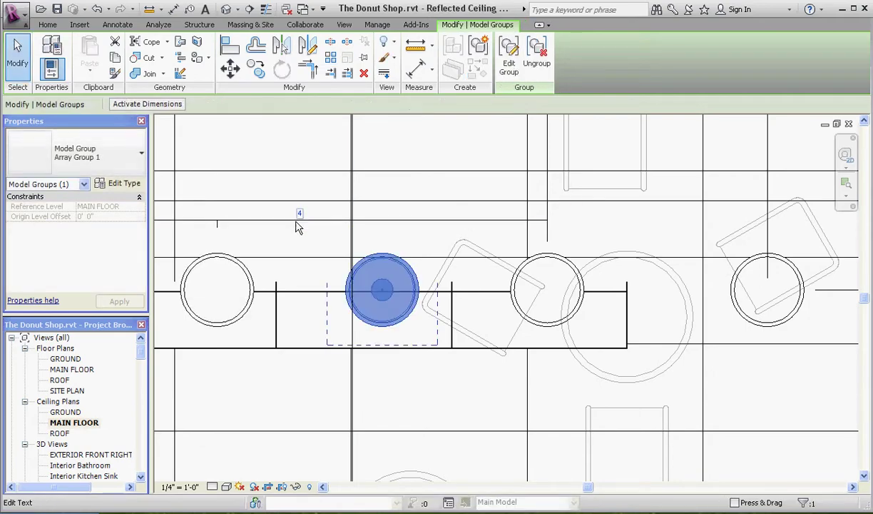
Set the number of pendant lights in the array to 5 and clear the selection
scroll(430, 260, down, 4)
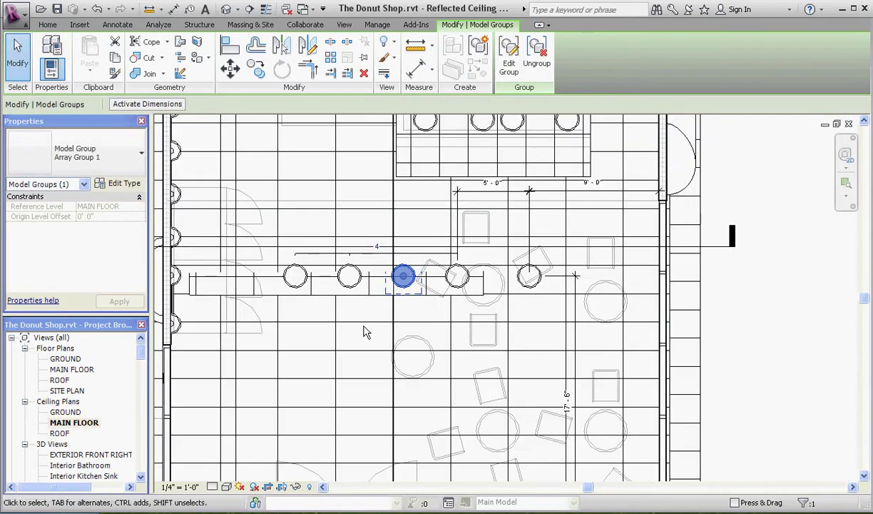
scroll(377, 310, up, 2)
scroll(377, 310, up, 2)
scroll(382, 321, down, 2)
scroll(371, 226, up, 3)
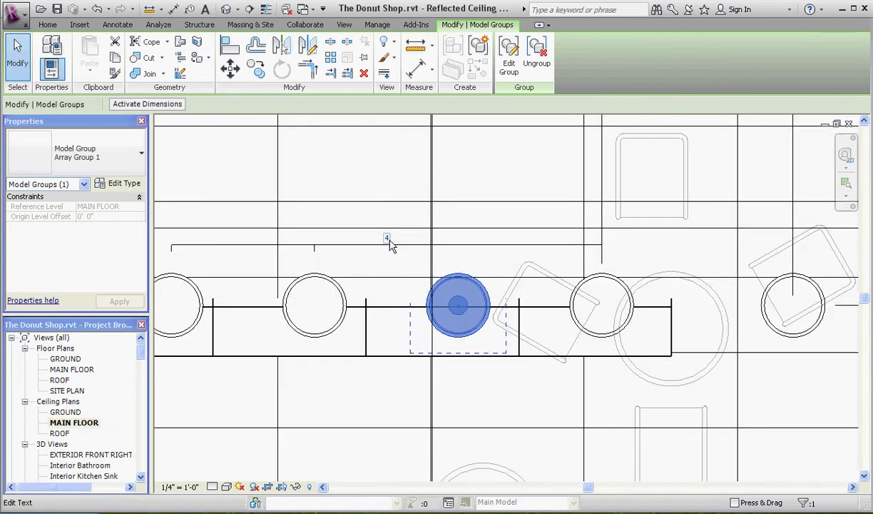
click(387, 238)
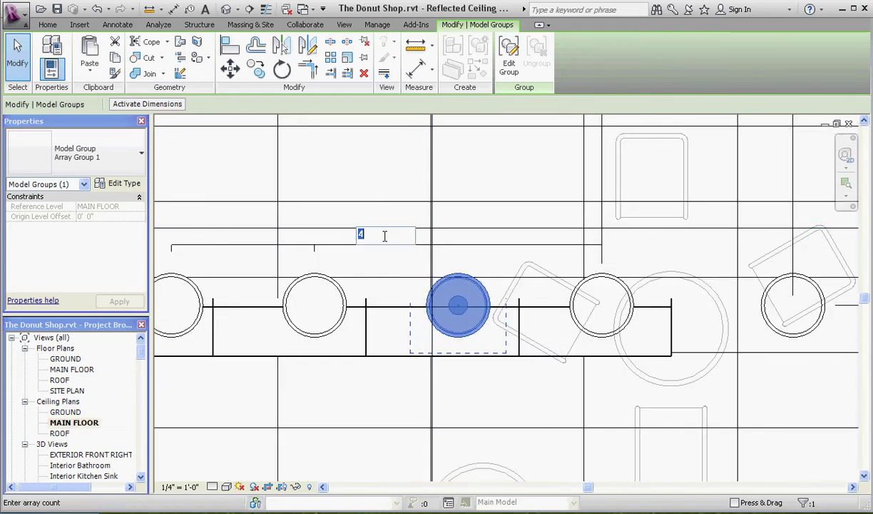
key(Return)
scroll(368, 390, down, 4)
scroll(300, 376, up, 2)
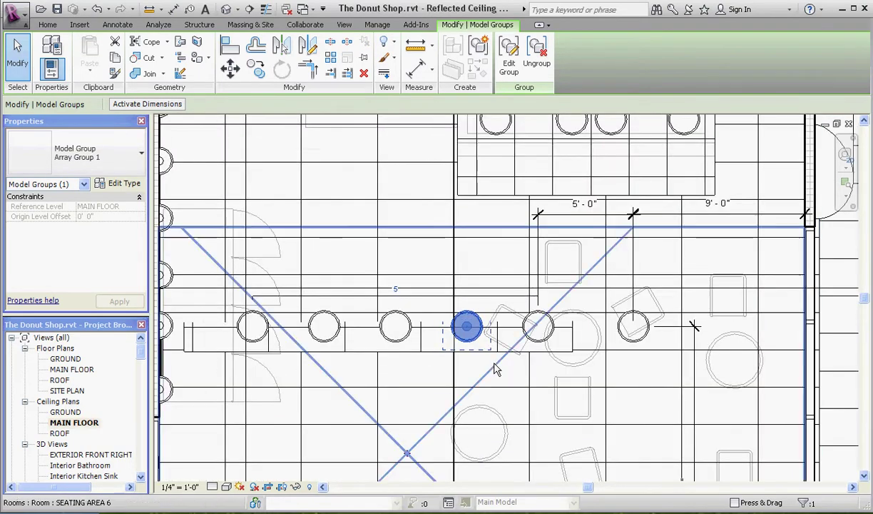
key(Escape)
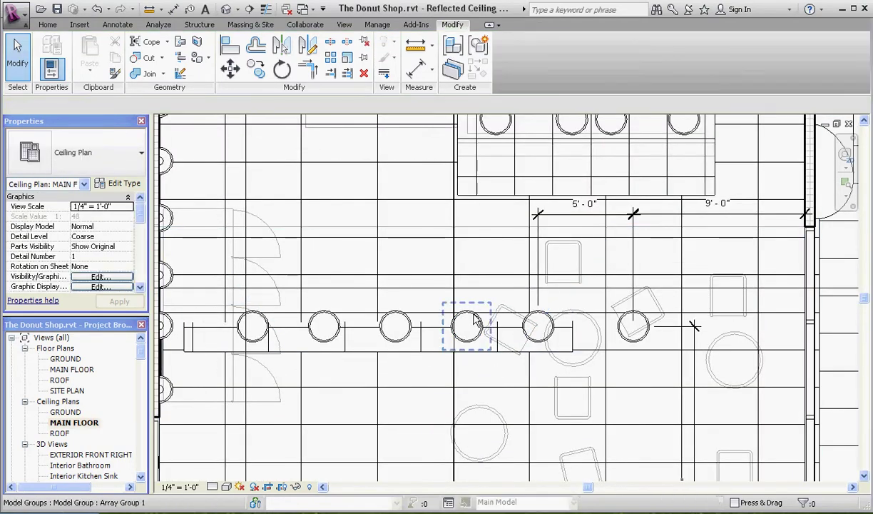
Activate the dimensions of the array's second light from the right, reference them to the neighbouring pendant light, and set the spacing to 5'
click(474, 313)
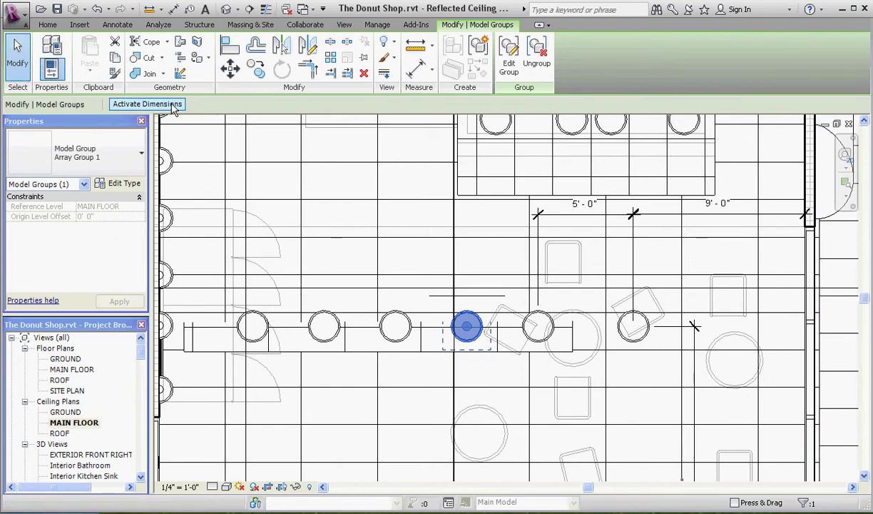
click(173, 105)
scroll(542, 328, up, 5)
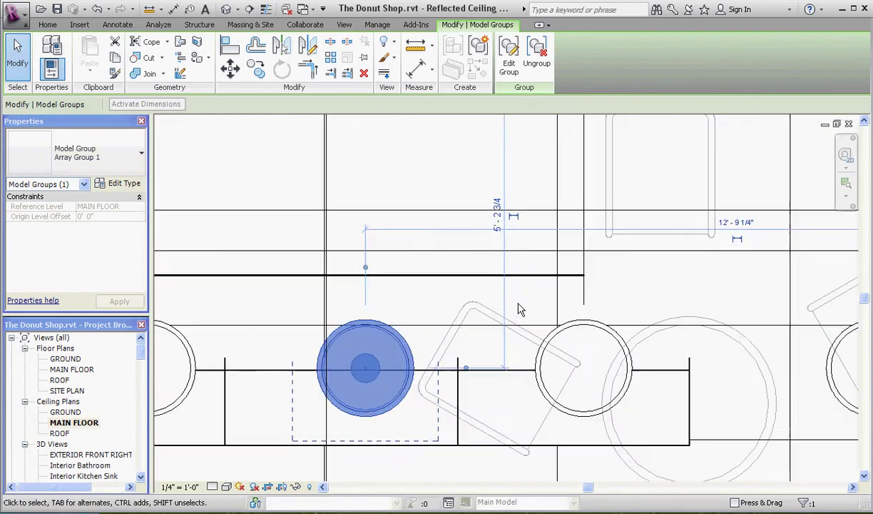
scroll(310, 291, down, 4)
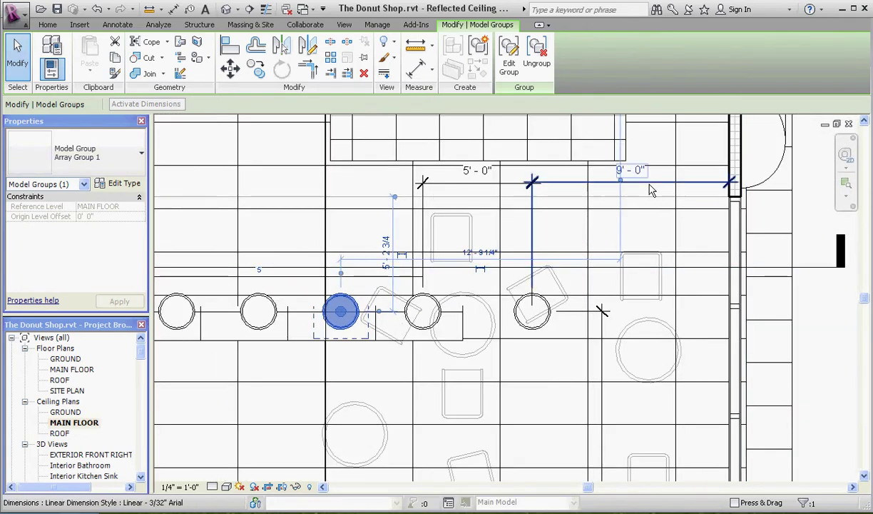
click(620, 184)
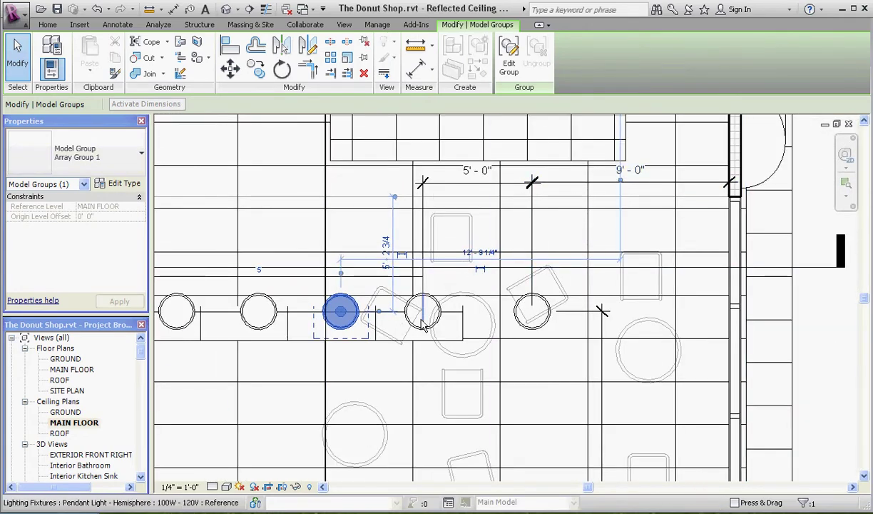
scroll(385, 274, up, 4)
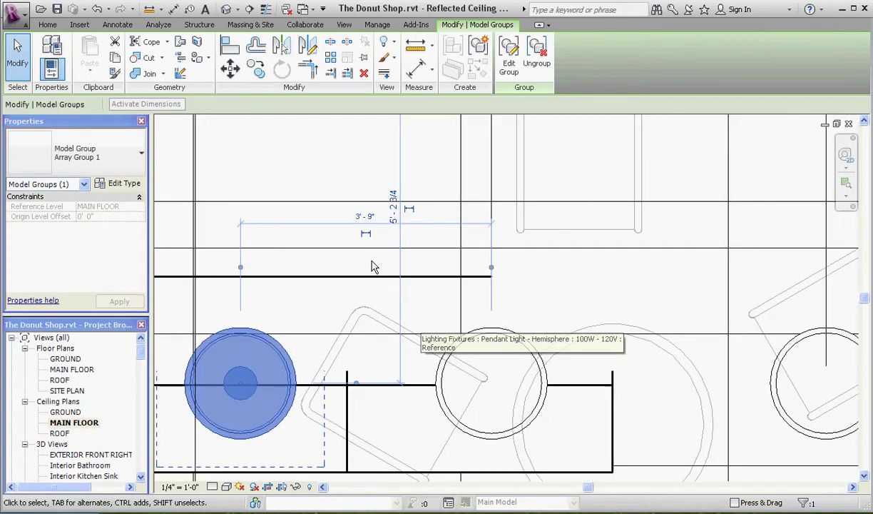
click(363, 217)
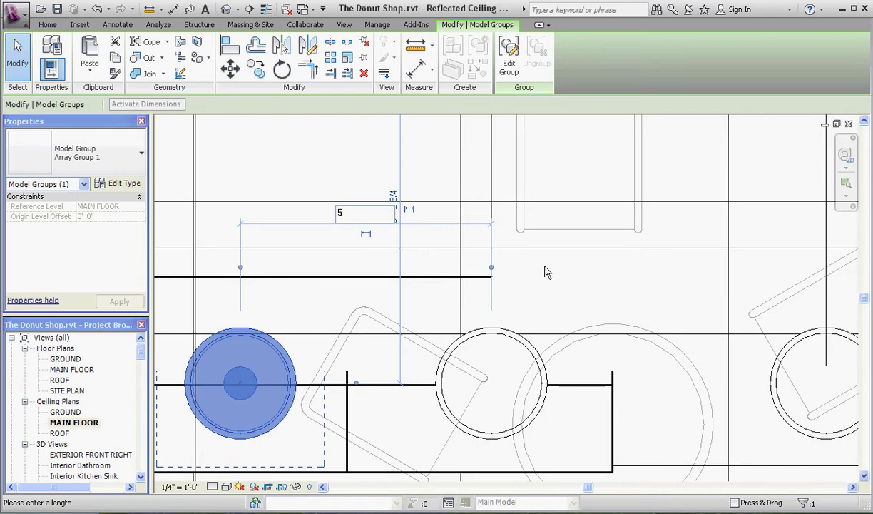
text(5)
key(Return)
scroll(553, 270, down, 5)
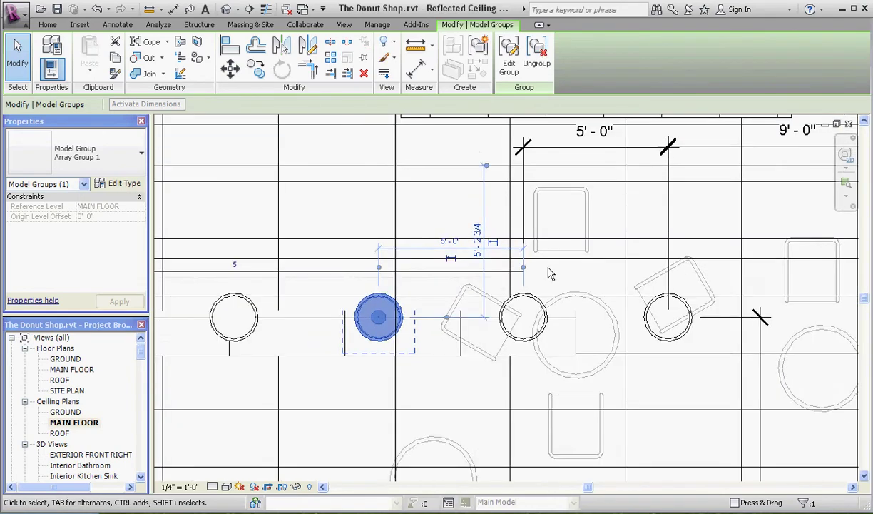
scroll(550, 273, down, 2)
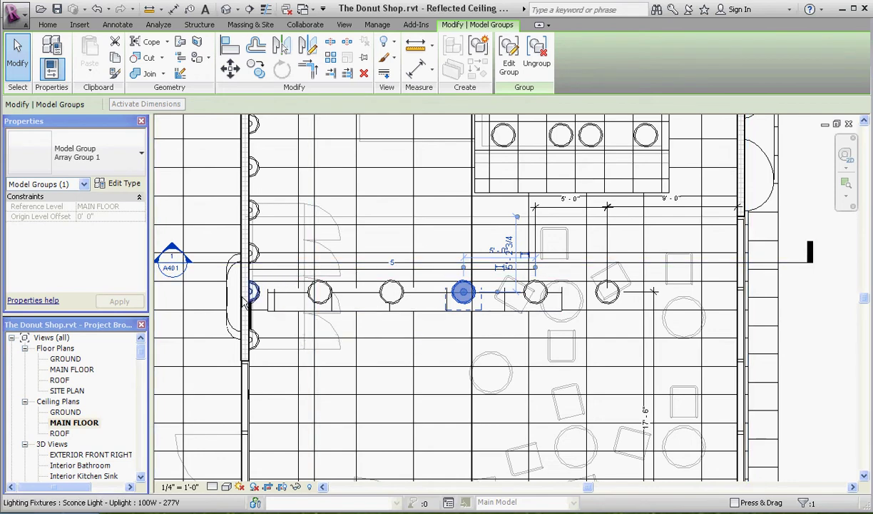
Set the number of pendant lights in the array to 4 and clear the selection
scroll(211, 295, up, 1)
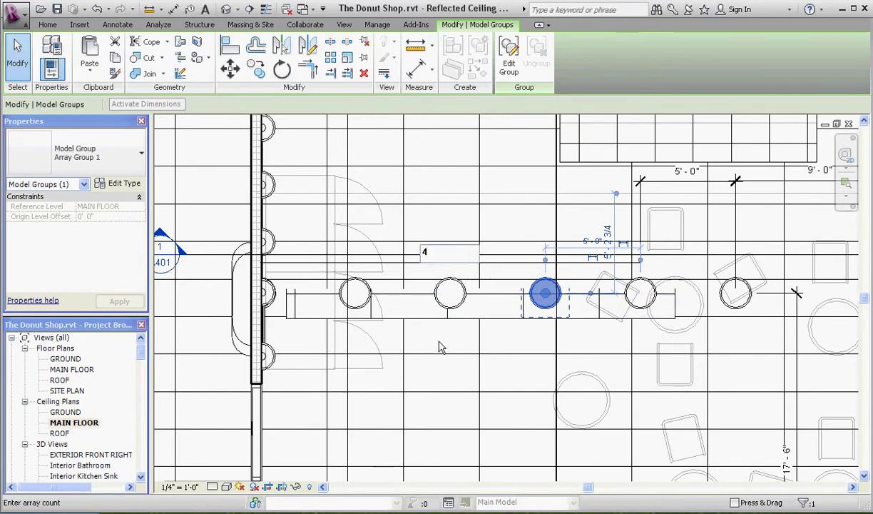
key(Return)
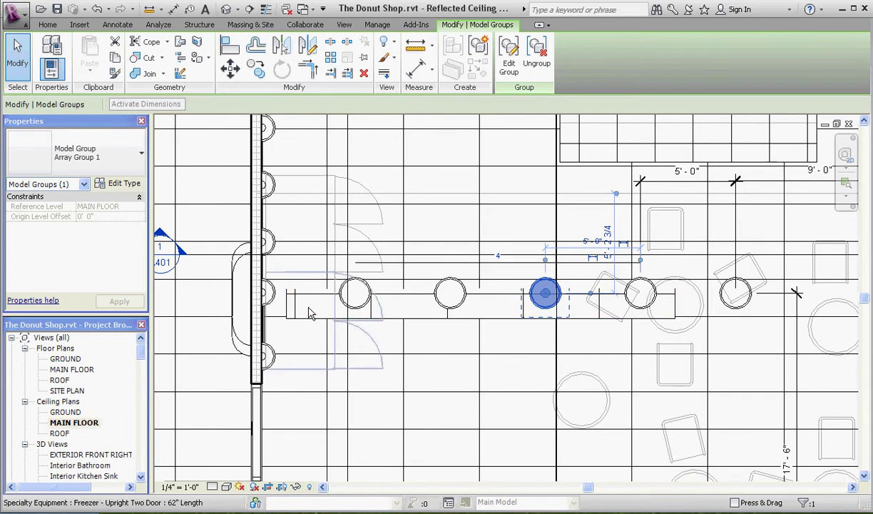
scroll(308, 307, down, 1)
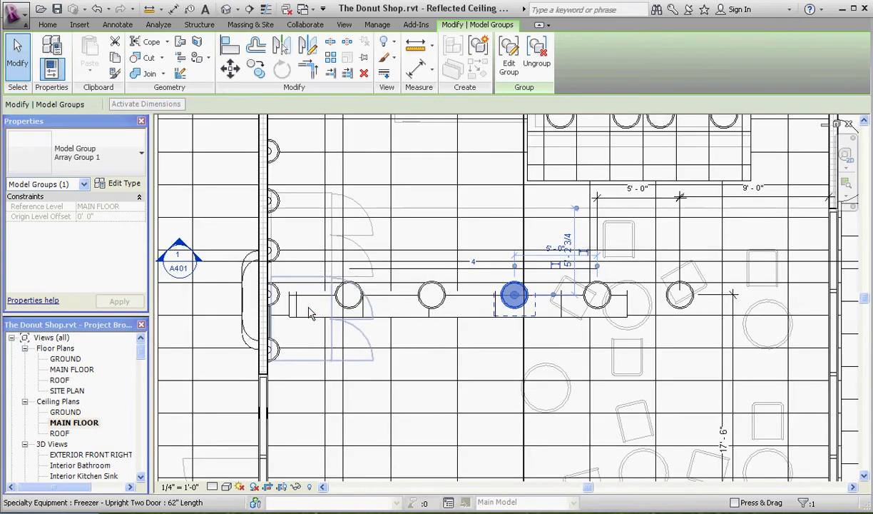
click(434, 209)
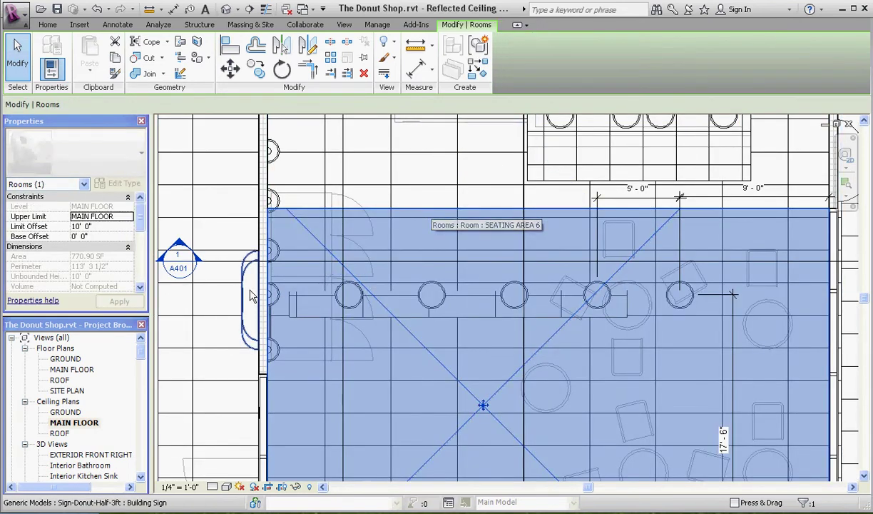
key(Escape)
Edit the boundary of the pendant lights' host ceiling, shifting its left edge rightward until the rectangle is about 6" wide
scroll(299, 293, up, 3)
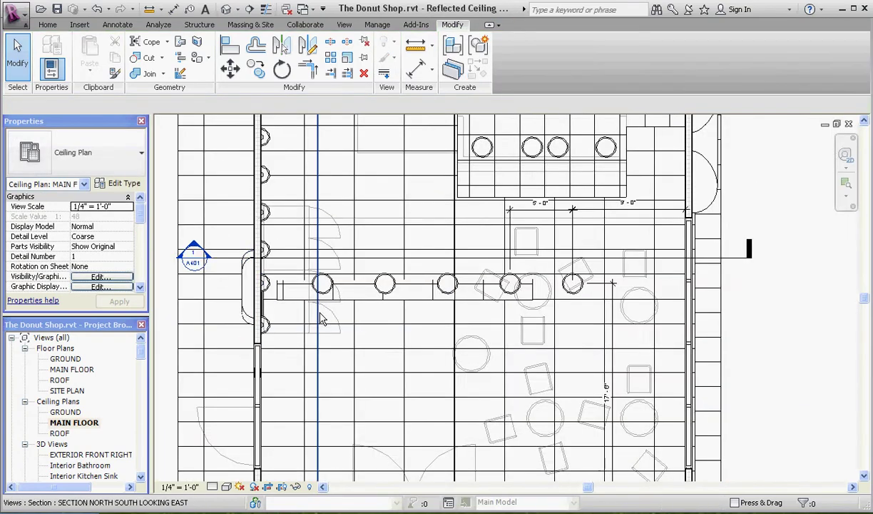
click(416, 293)
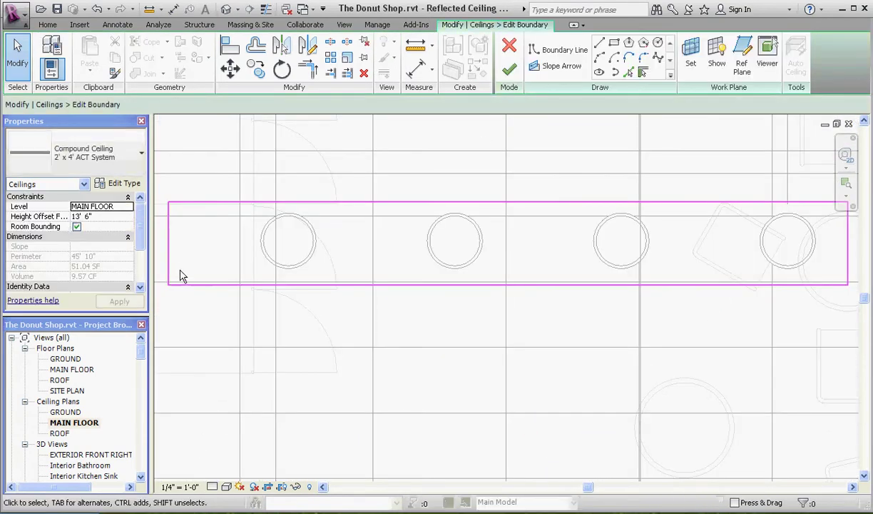
click(170, 247)
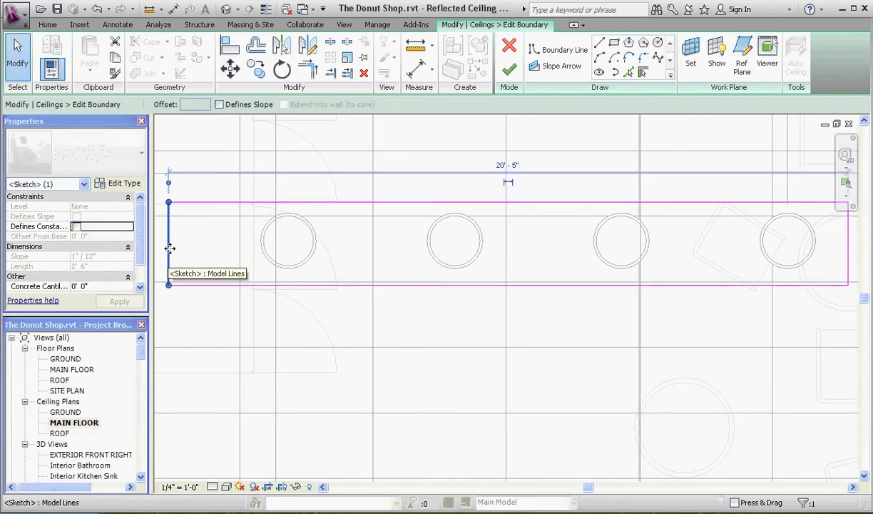
mouse_move(170, 247)
mouse_down()
mouse_move(818, 234)
mouse_move(834, 246)
mouse_up()
click(844, 289)
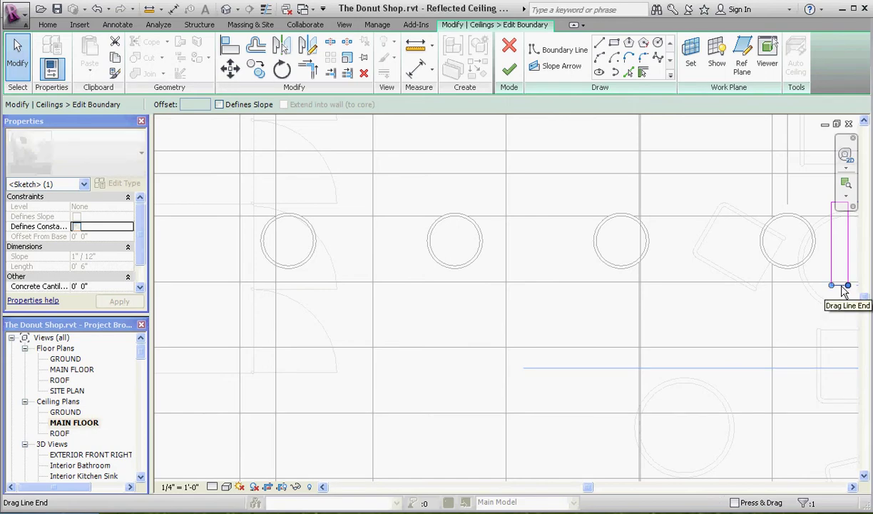
click(795, 326)
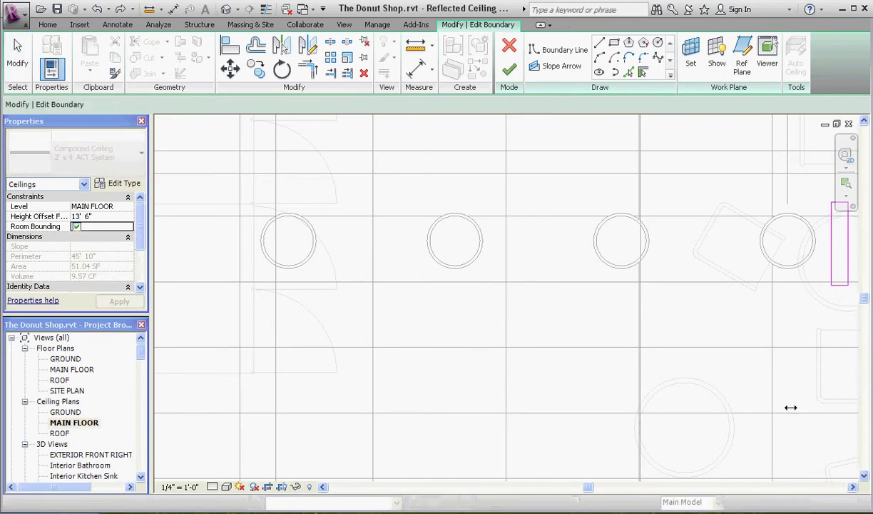
Move the ceiling boundary's upper and lower edges inward to form a square about 6" by 6", and finish the boundary edit
scroll(741, 370, up, 2)
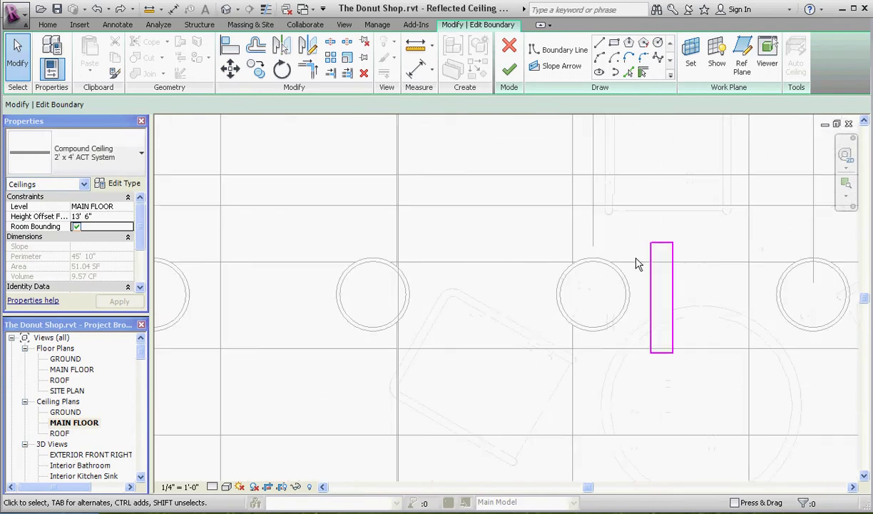
scroll(671, 260, up, 3)
click(664, 219)
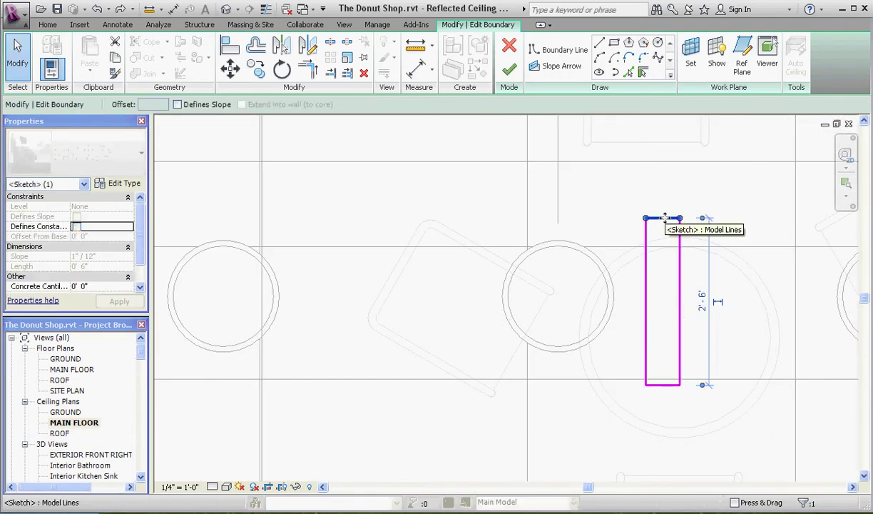
mouse_move(664, 219)
mouse_down()
mouse_move(671, 296)
mouse_move(671, 284)
mouse_up()
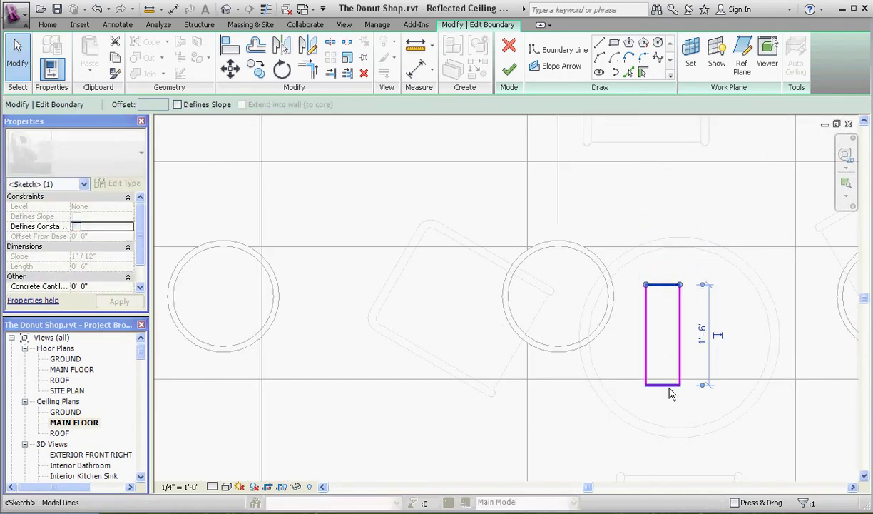
click(670, 386)
drag(669, 385, 669, 319)
click(706, 310)
scroll(589, 261, down, 3)
click(509, 70)
click(649, 342)
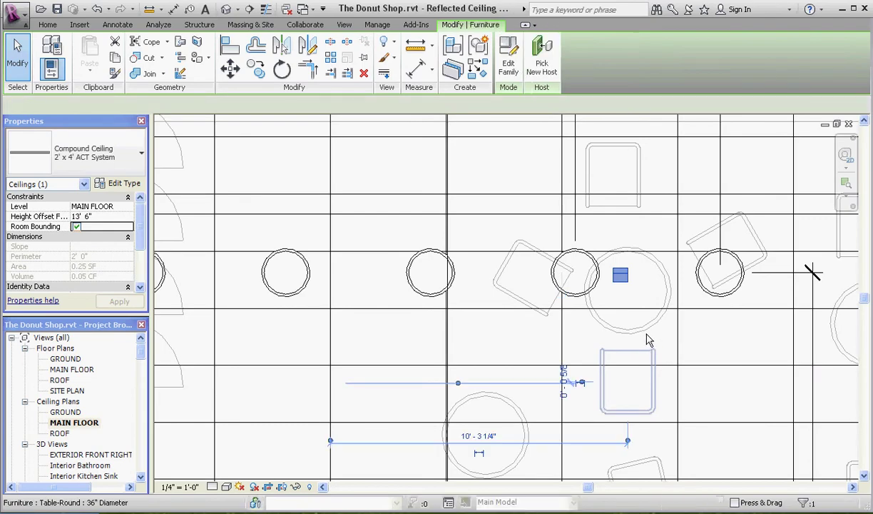
scroll(645, 346, down, 5)
click(376, 367)
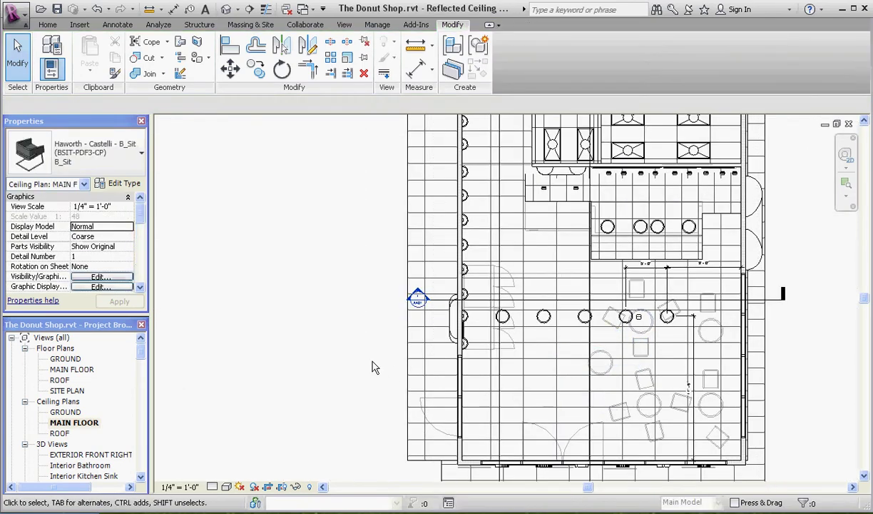
Pull the left edge of the Ceiling only ACT roof inward to the left exterior wall, with the extrusion start at about -0' 6 1/2"
scroll(350, 380, up, 3)
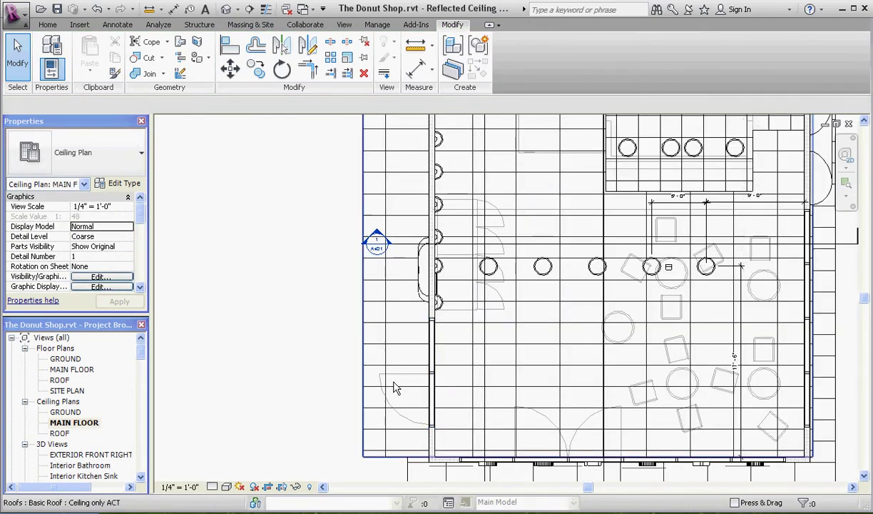
click(365, 362)
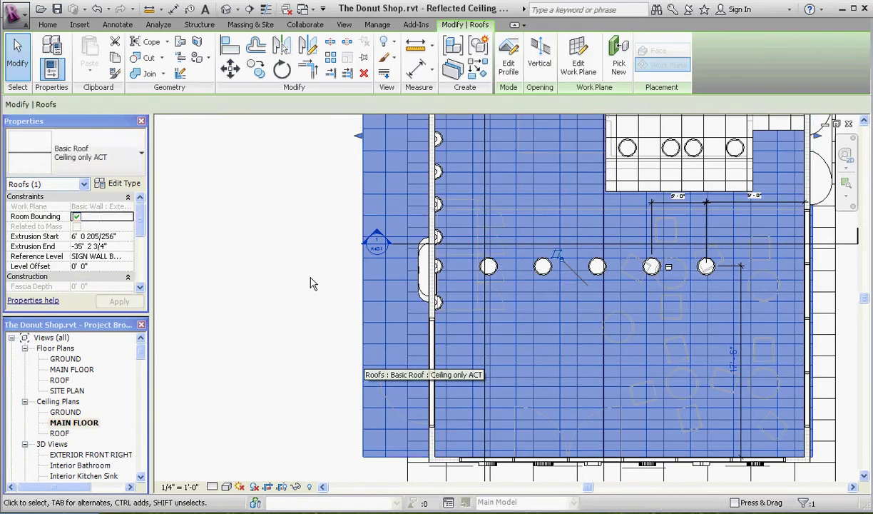
scroll(307, 315, down, 2)
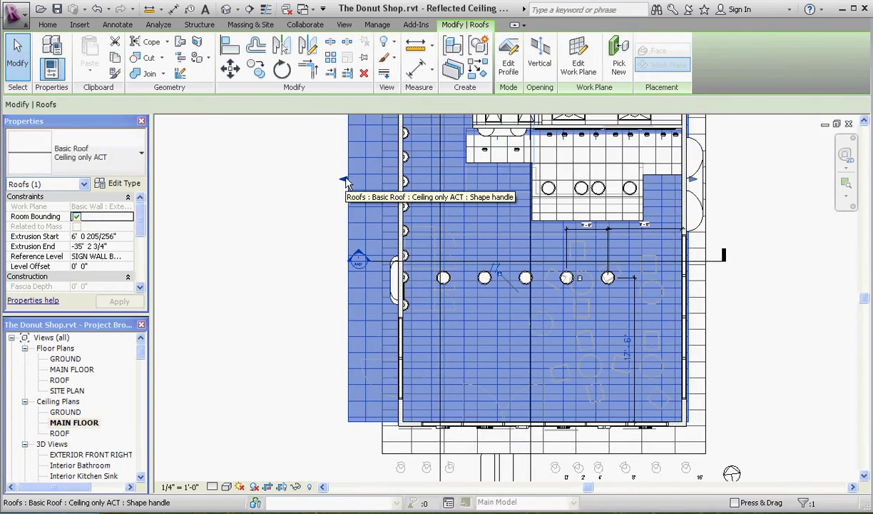
drag(345, 179, 412, 194)
scroll(404, 181, up, 5)
scroll(283, 240, down, 5)
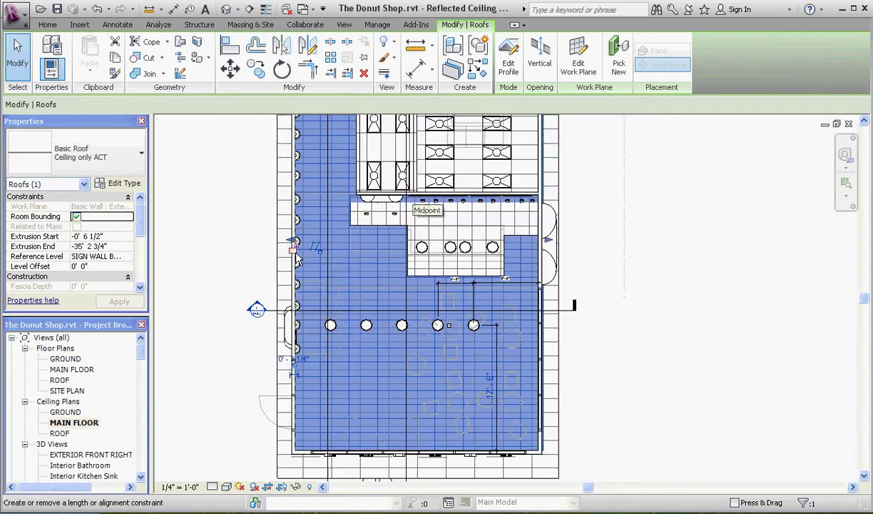
Pull the right edge of the Ceiling only ACT roof slightly inward to the right exterior wall, and clear the selection
scroll(591, 251, up, 3)
scroll(414, 198, down, 1)
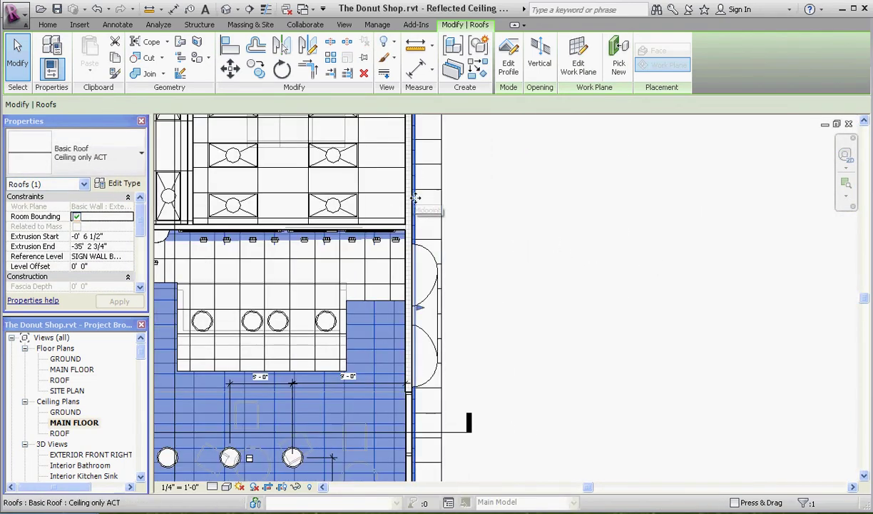
scroll(414, 197, up, 2)
mouse_move(413, 363)
mouse_down()
mouse_move(384, 370)
mouse_move(403, 365)
mouse_up()
click(489, 306)
scroll(485, 303, down, 5)
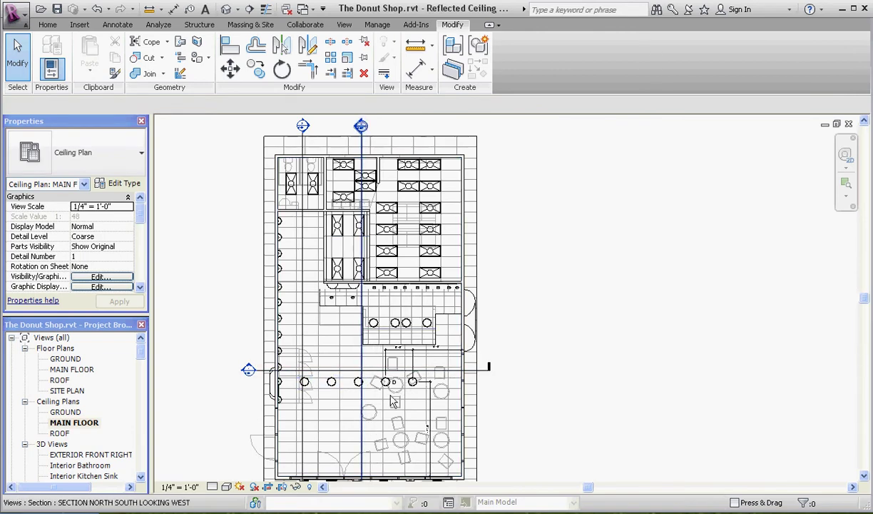
Open the default {3D} view of the project
scroll(371, 418, up, 2)
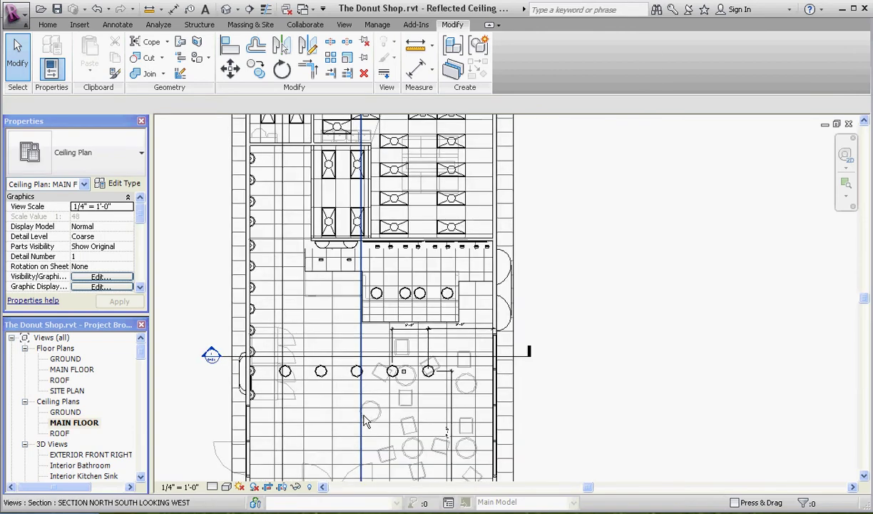
scroll(364, 416, down, 2)
scroll(363, 416, up, 1)
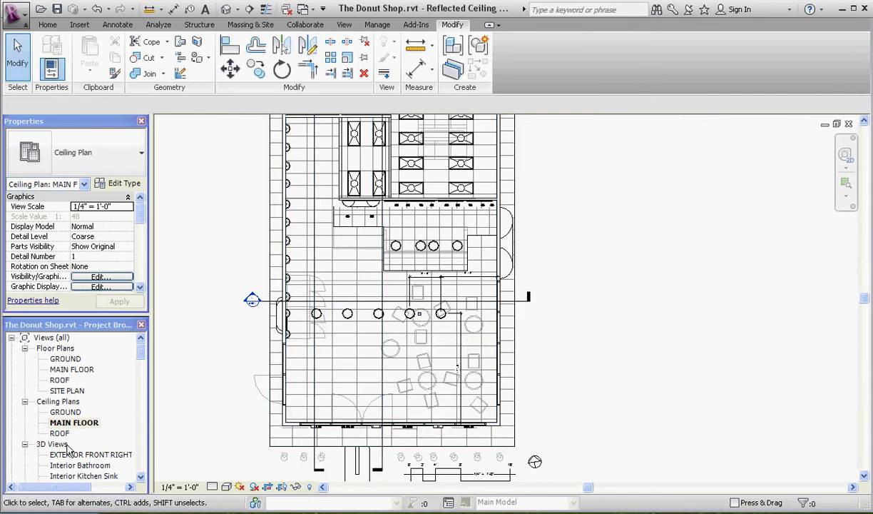
scroll(140, 363, down, 5)
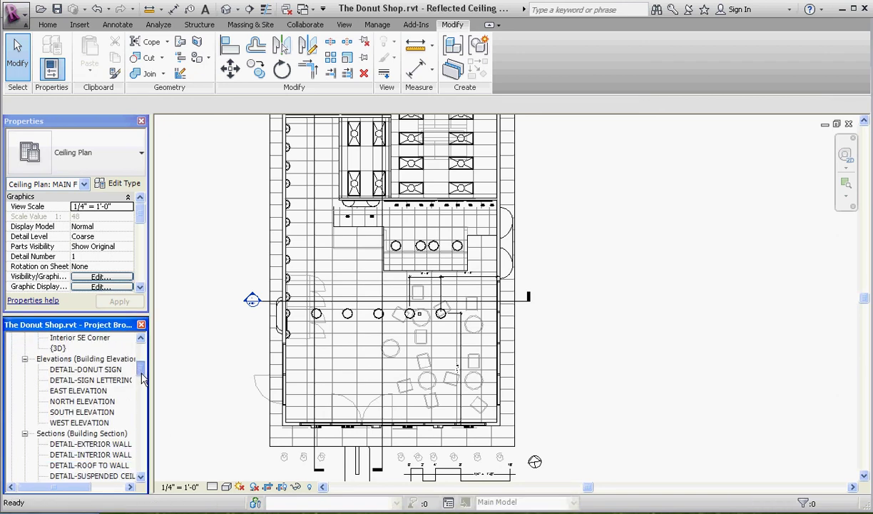
scroll(77, 407, up, 2)
double_click(60, 402)
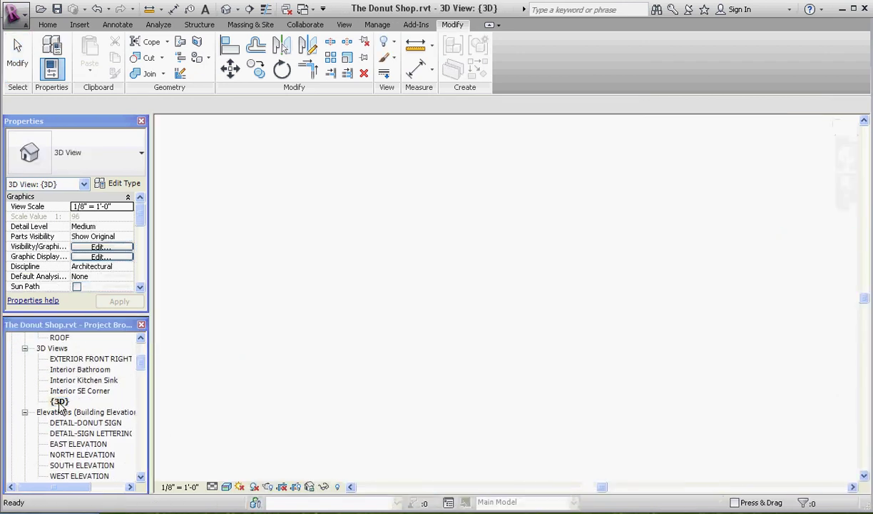